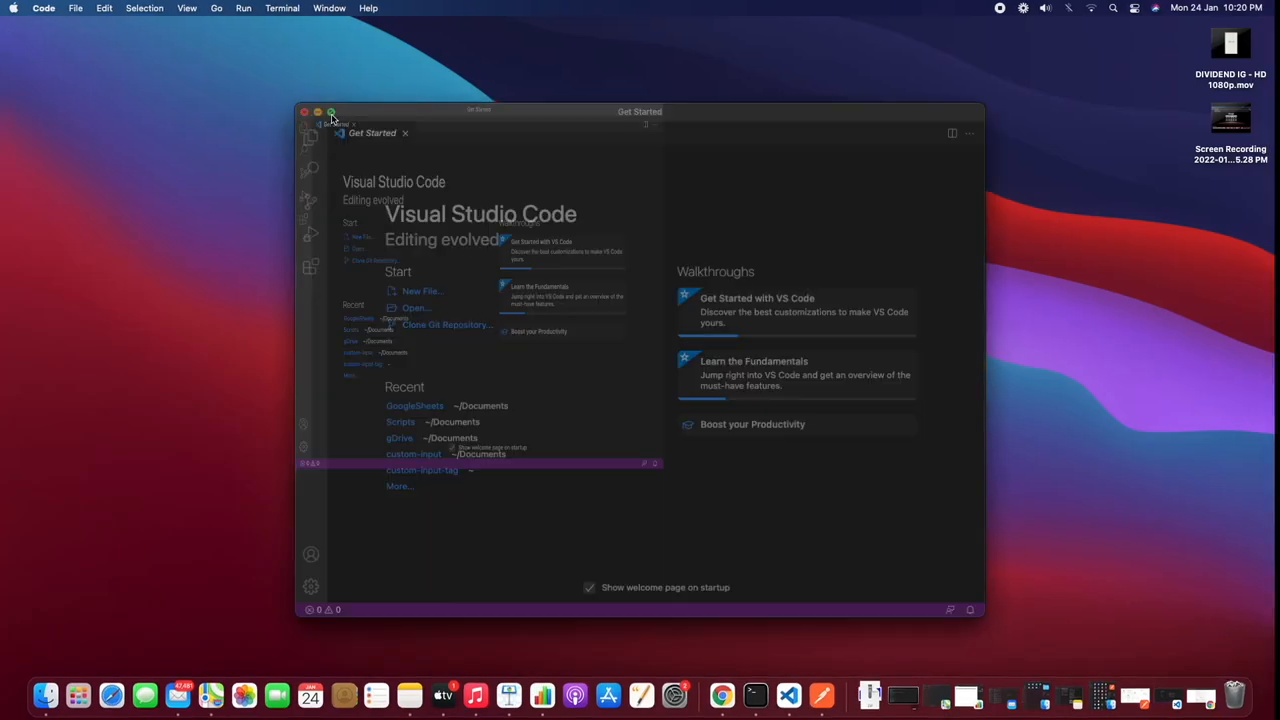
# Step: Maximize the editor window and start a new integrated terminal session
pyautogui.click(334, 113)
pyautogui.moveTo(129, 2)
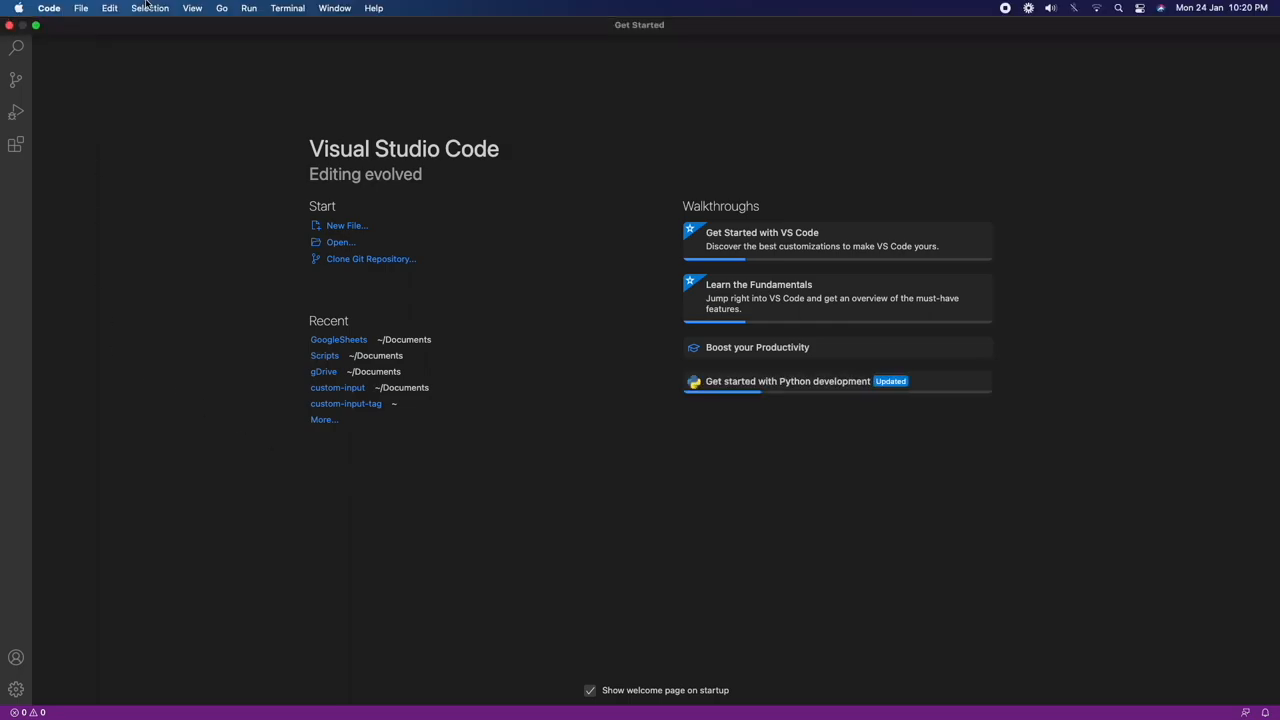
pyautogui.click(287, 8)
pyautogui.click(297, 28)
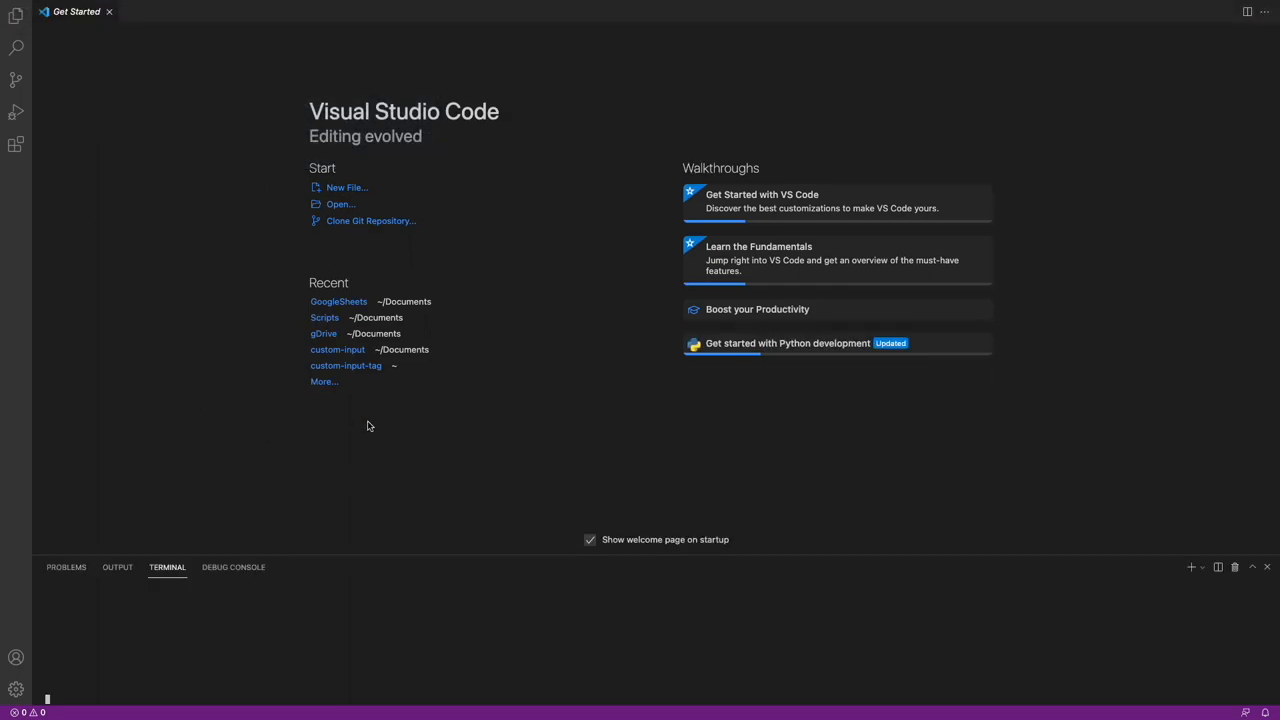
# Step: Run the pasted 'pip install flask' command, then switch away to another app
pyautogui.rightClick(305, 608)
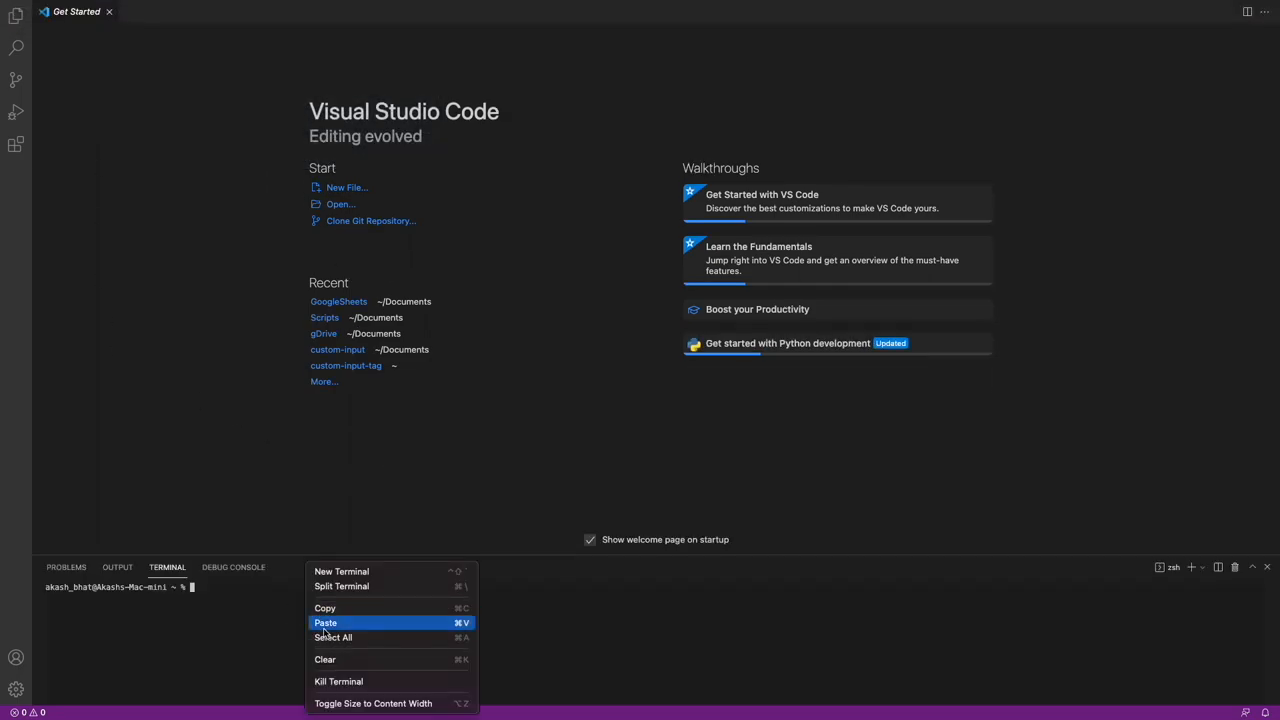
pyautogui.click(325, 623)
pyautogui.press('Return')
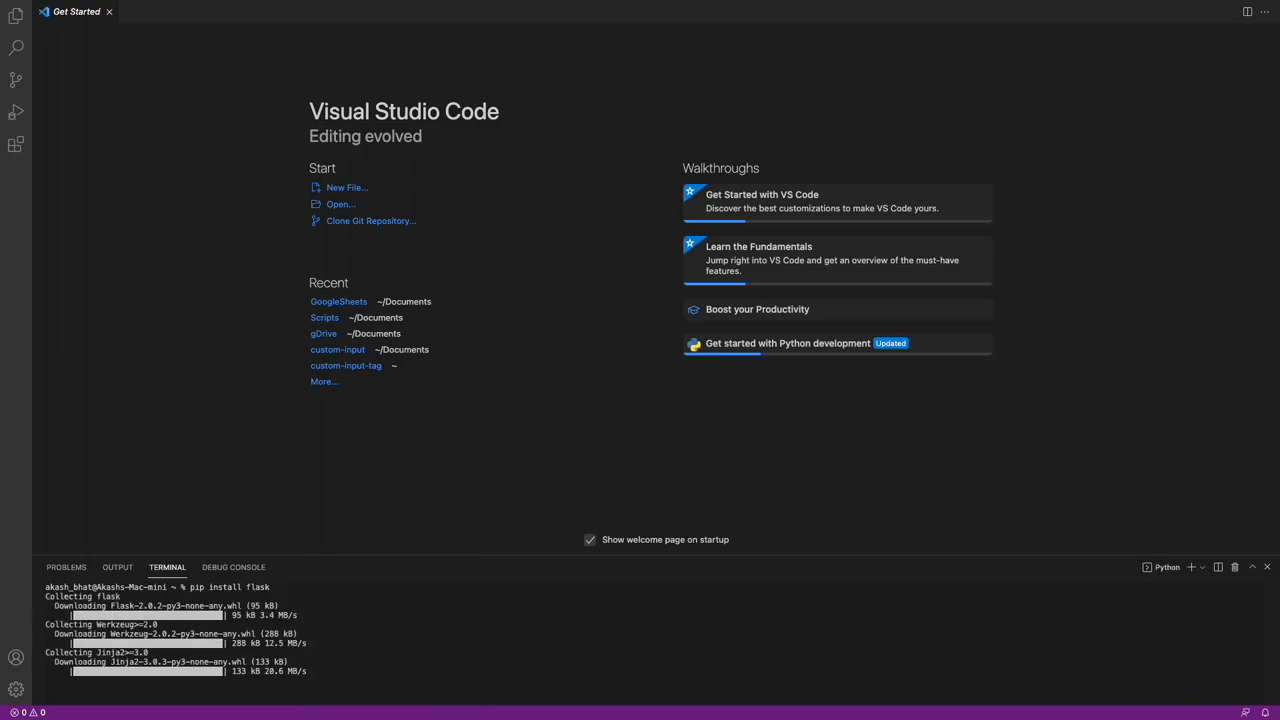
pyautogui.press('super+Tab')
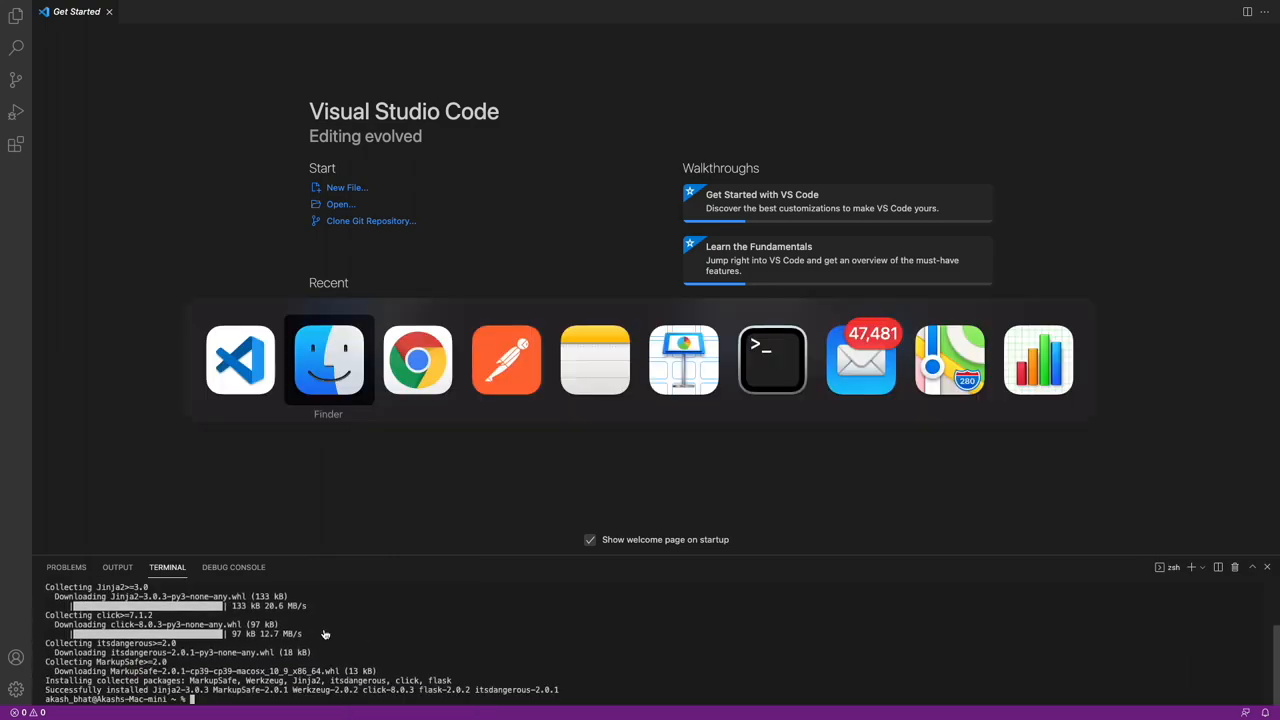
pyautogui.press('Tab')
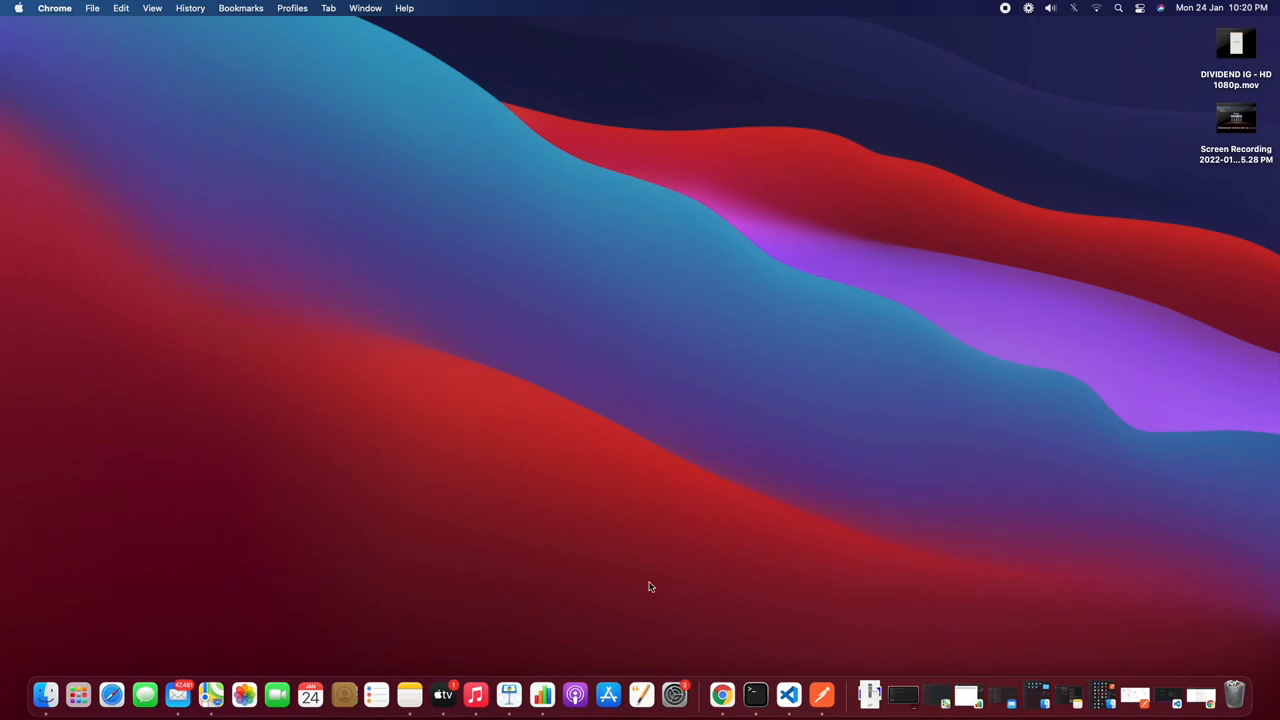
# Step: Return to VS Code, show the Explorer and create a new untitled file
pyautogui.press('super+Tab')
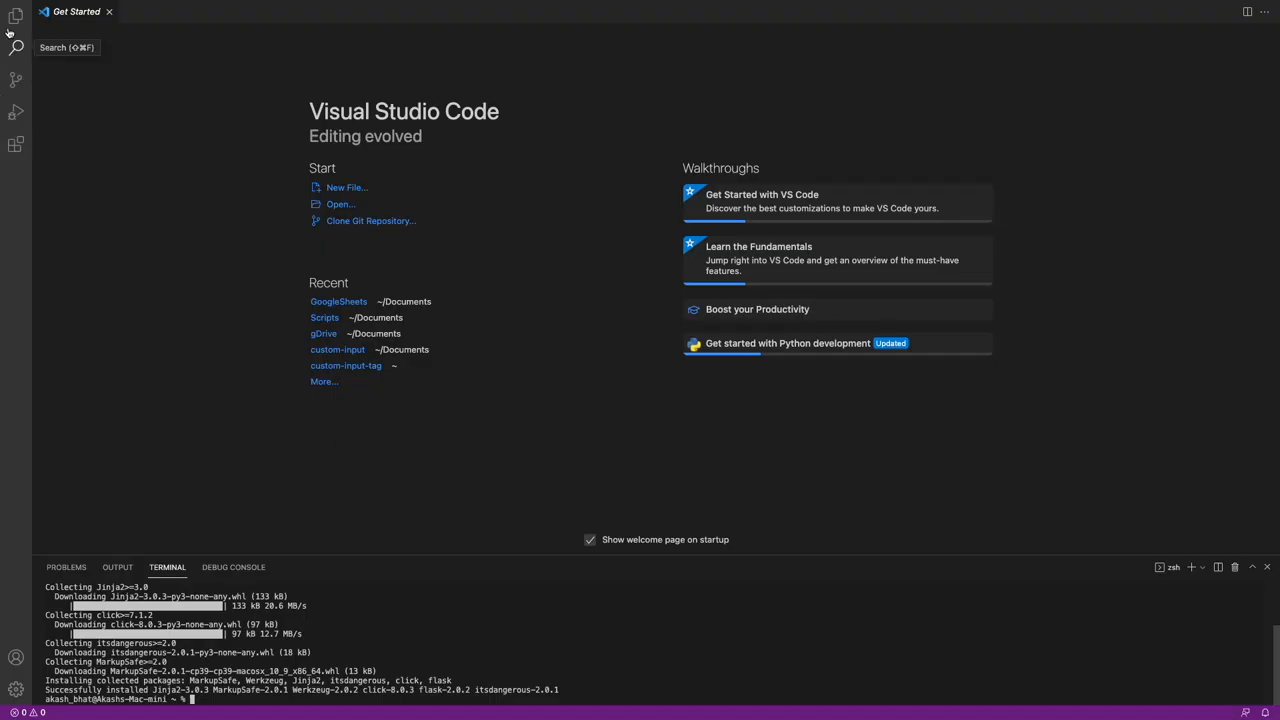
pyautogui.click(15, 15)
pyautogui.click(253, 30)
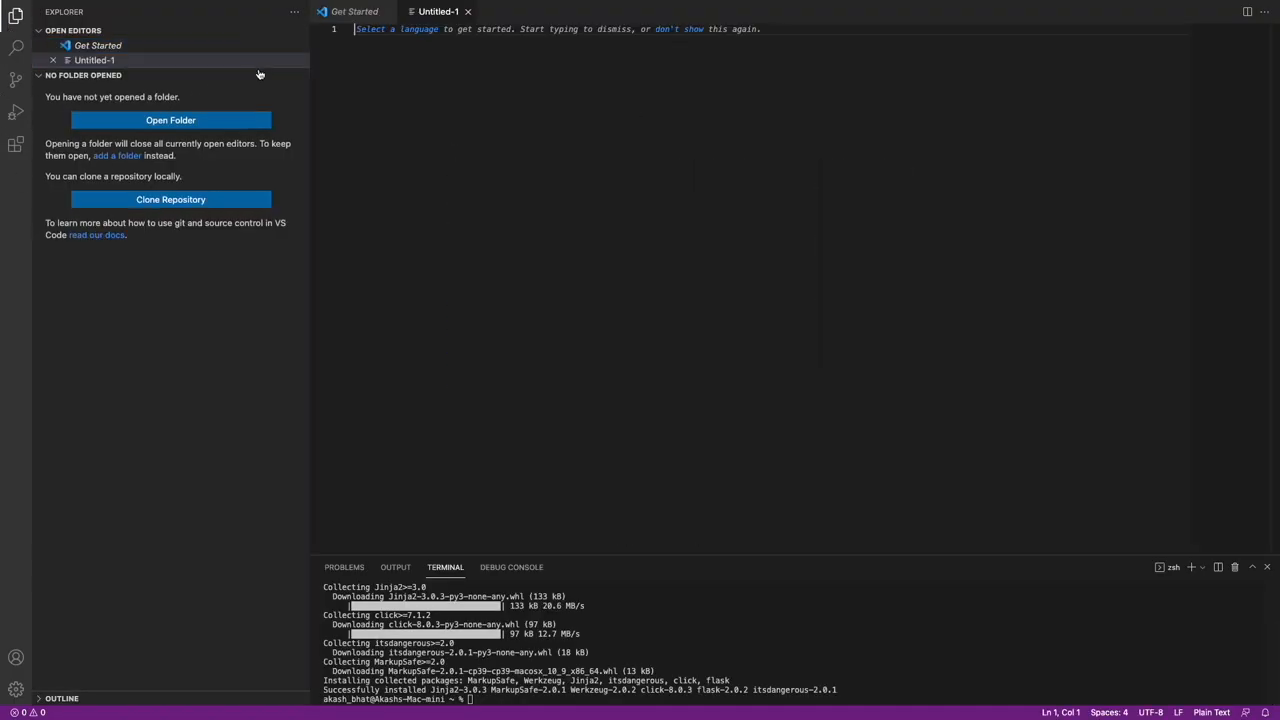
pyautogui.click(92, 140)
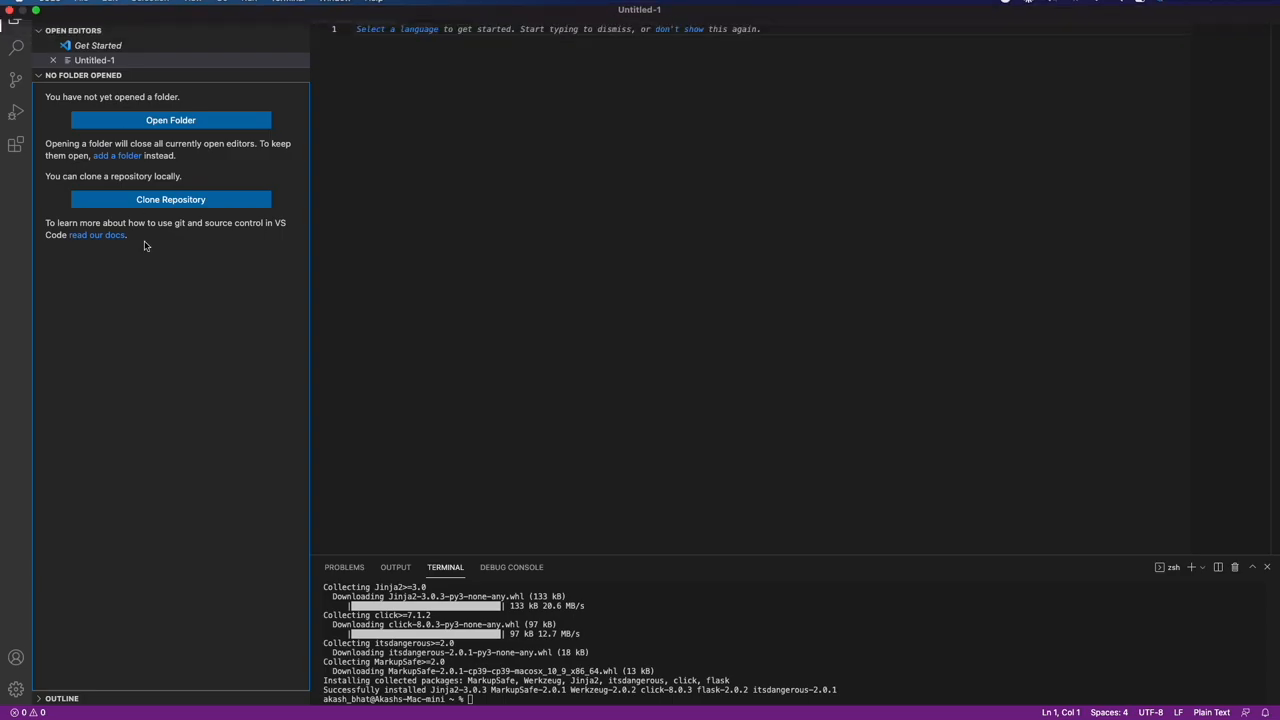
pyautogui.moveTo(88, 712)
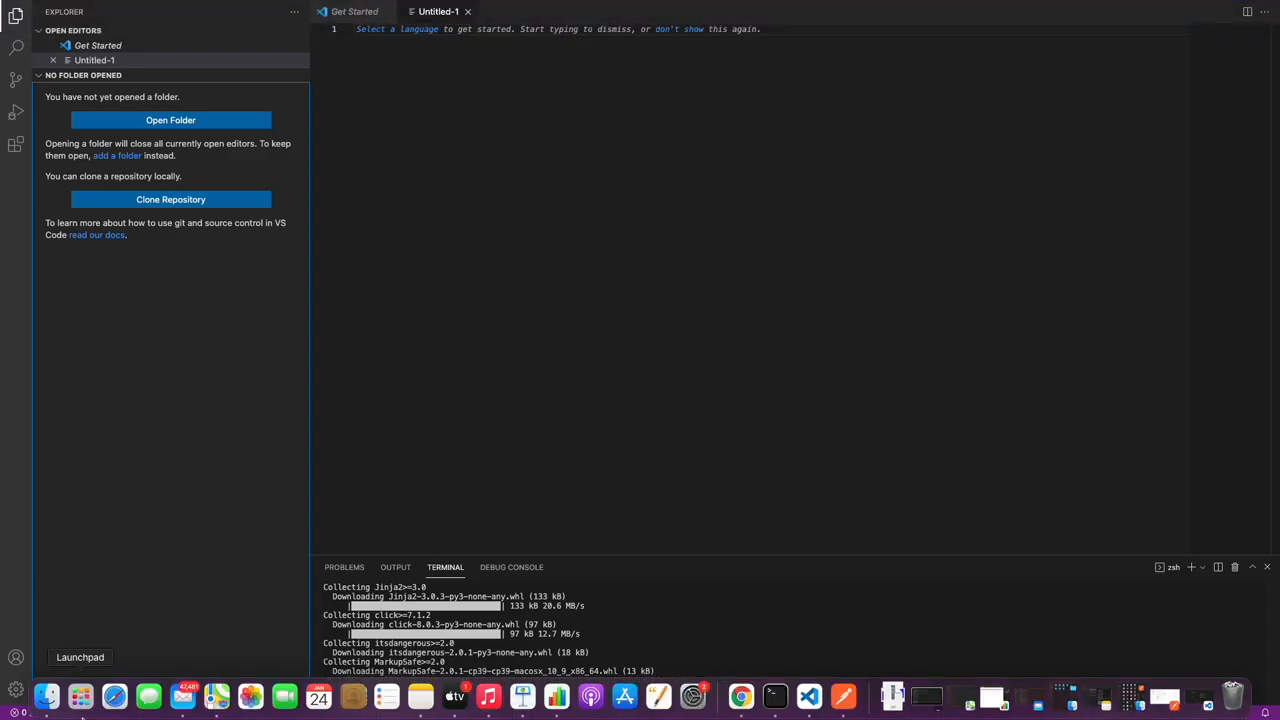
# Step: Create a new folder named PythonAPI in Finder's Documents and return to the editor
pyautogui.click(47, 695)
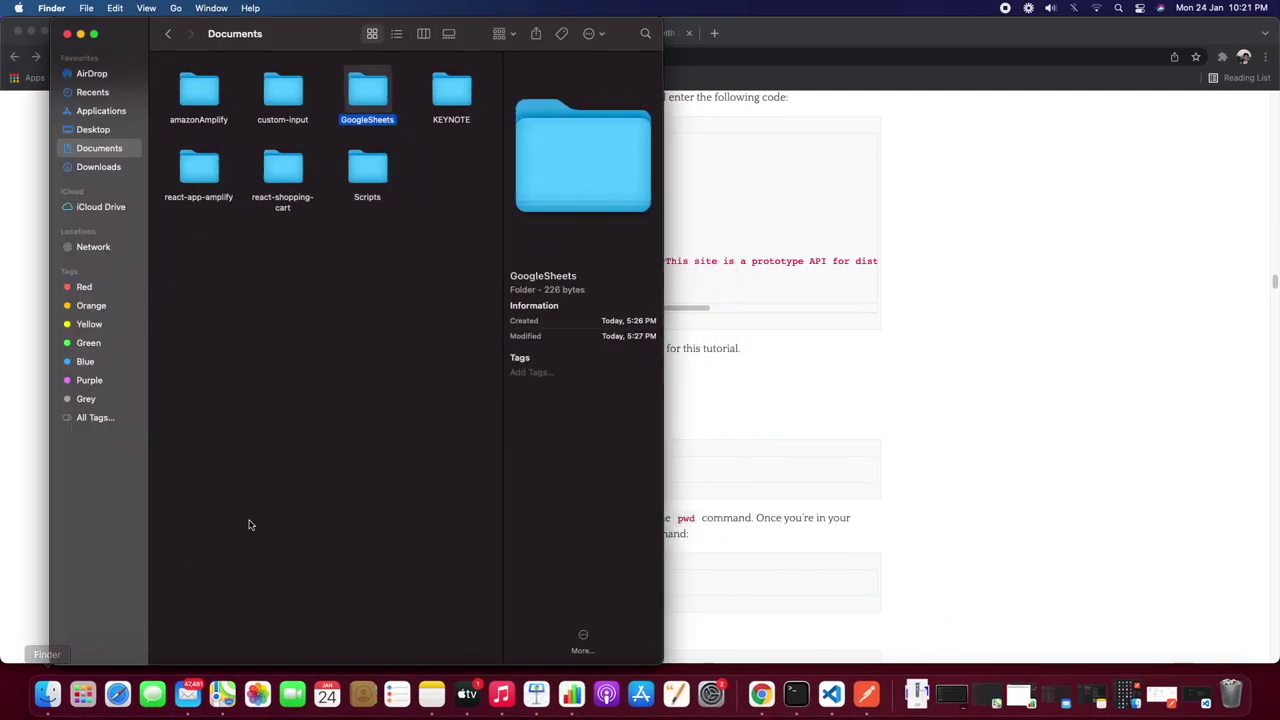
pyautogui.click(330, 270)
pyautogui.rightClick(266, 263)
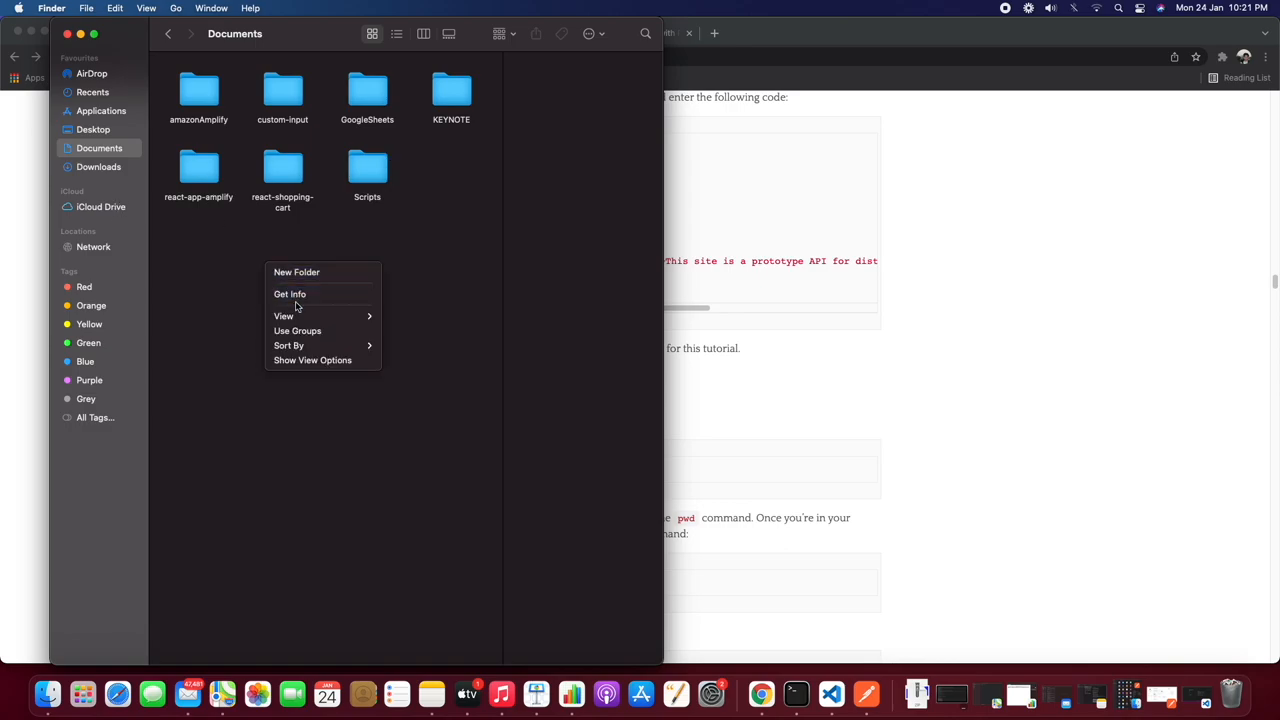
pyautogui.click(296, 272)
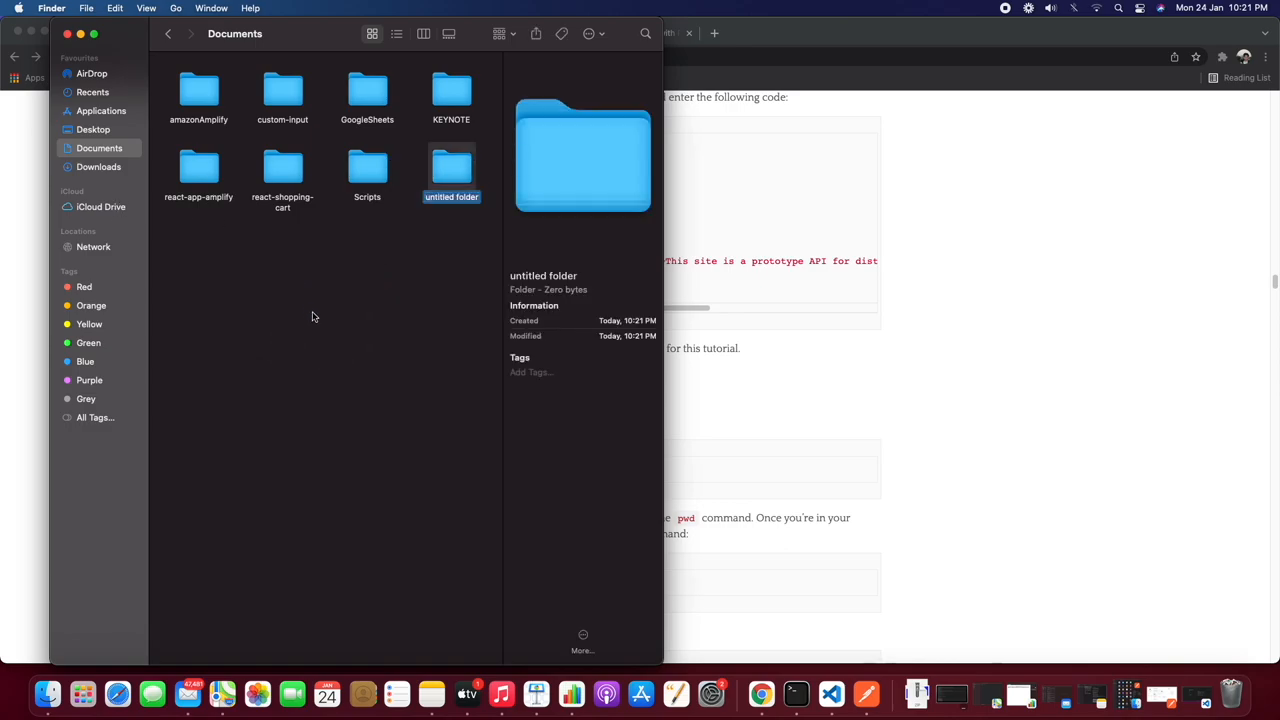
pyautogui.write('Python')
pyautogui.write('API')
pyautogui.press('Return')
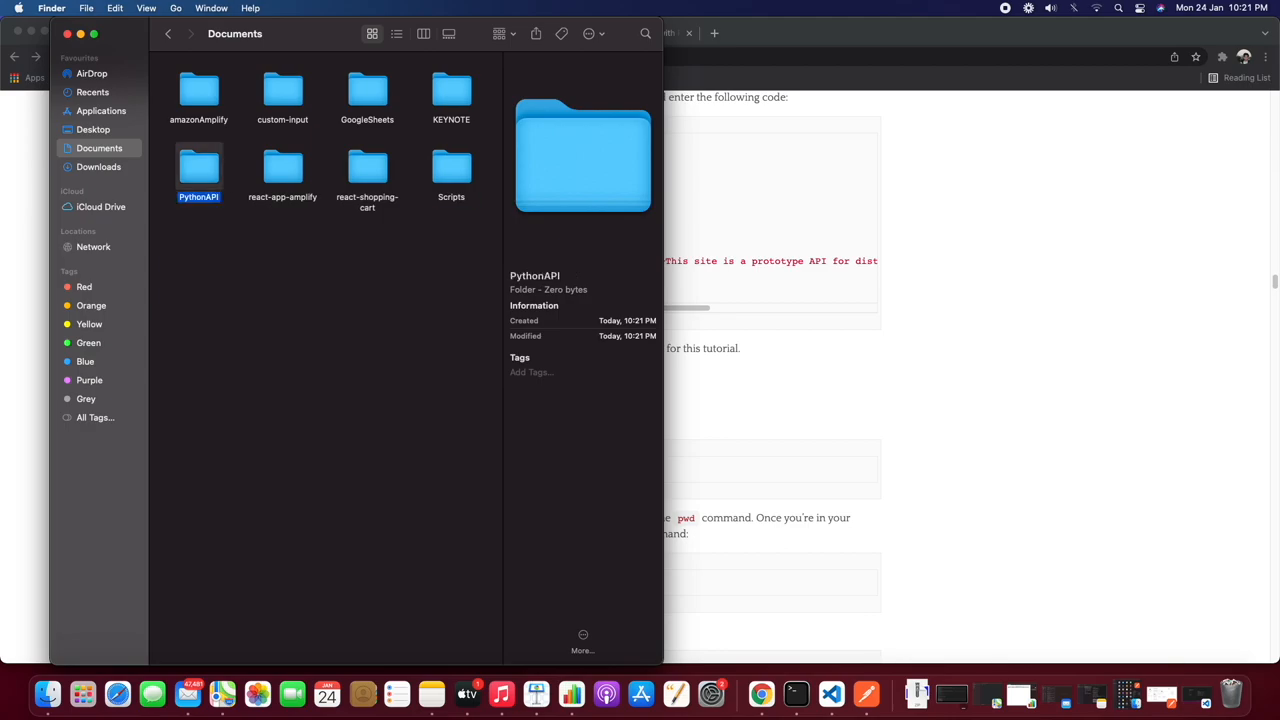
pyautogui.press('super+Tab')
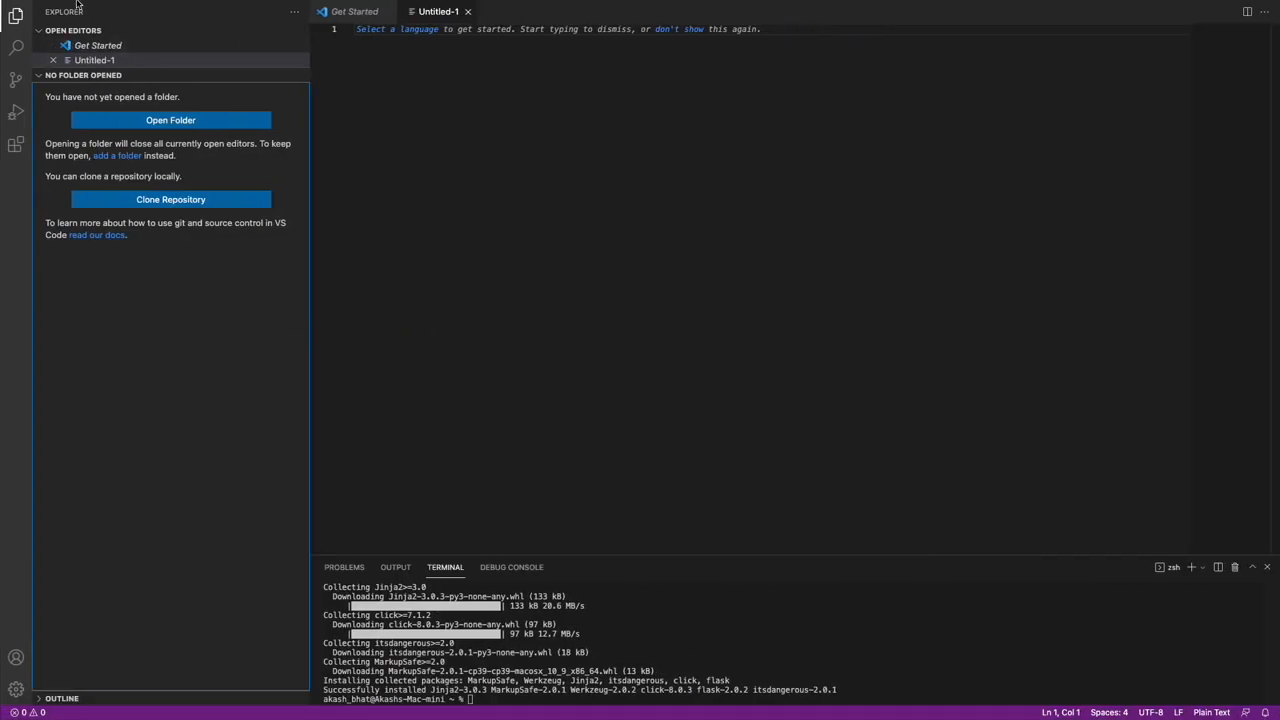
# Step: Open Documents > PythonAPI as the VS Code workspace via Open Folder
pyautogui.click(81, 8)
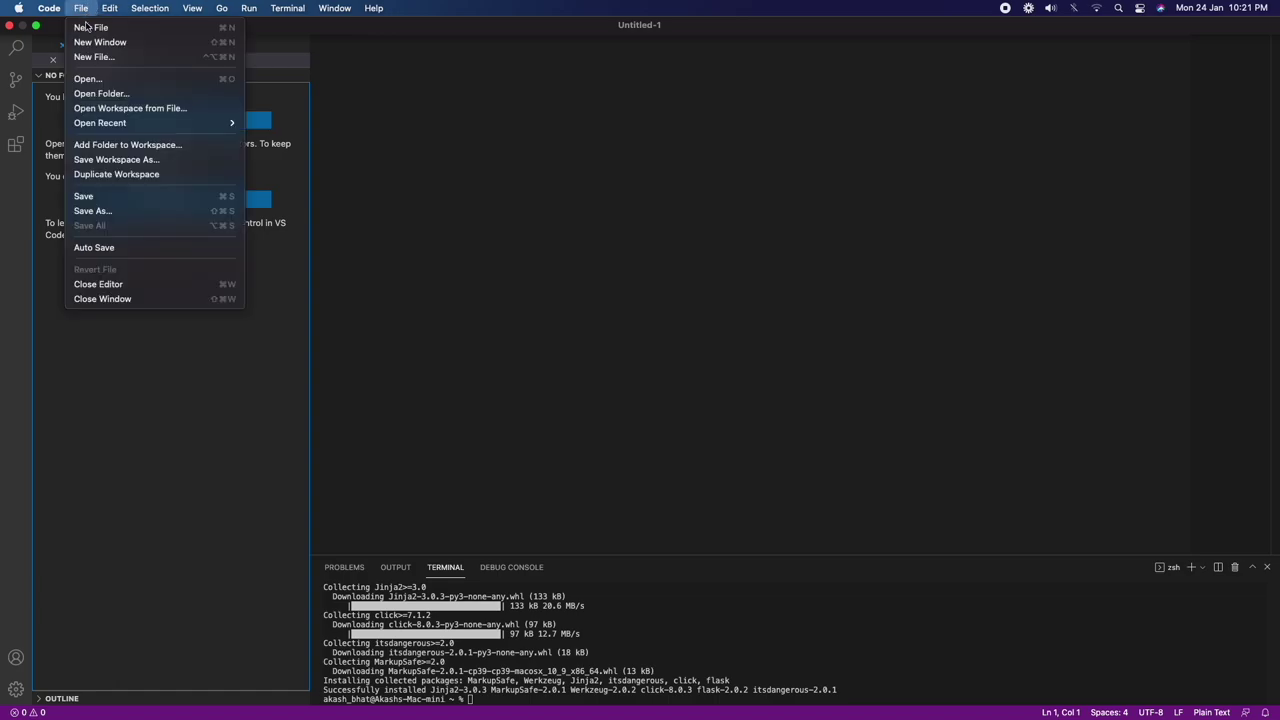
pyautogui.click(100, 93)
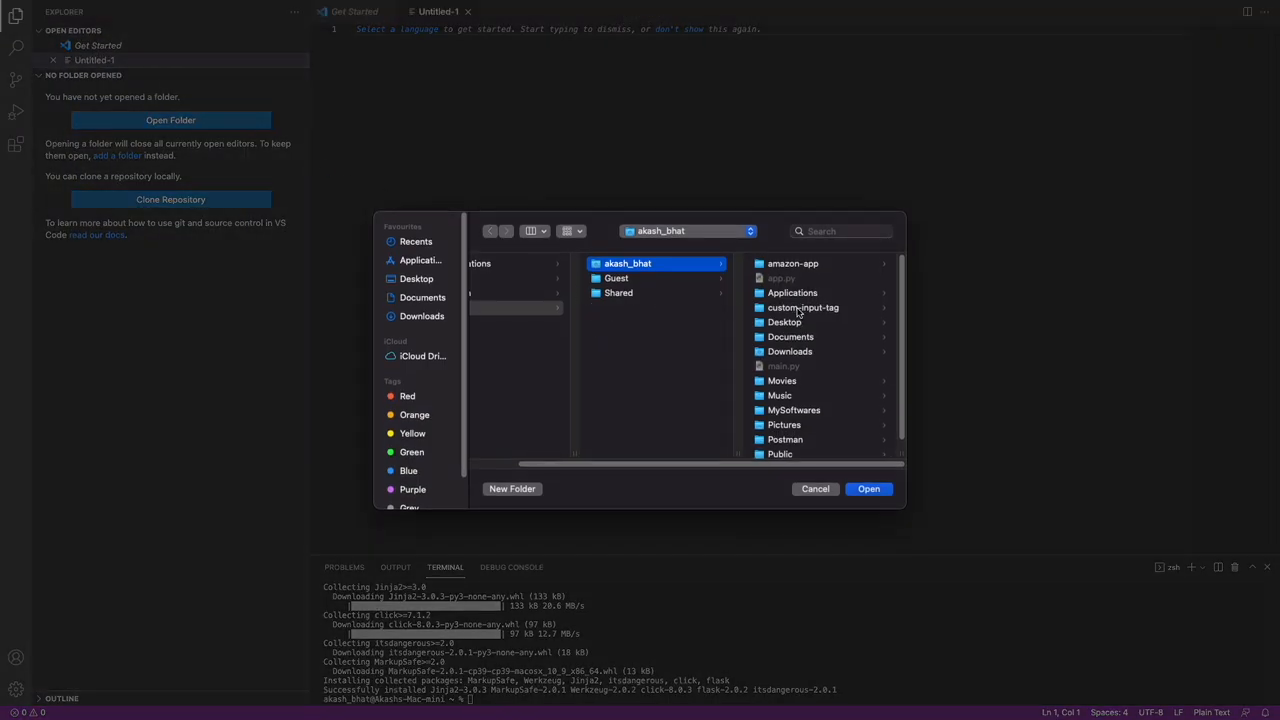
pyautogui.click(795, 337)
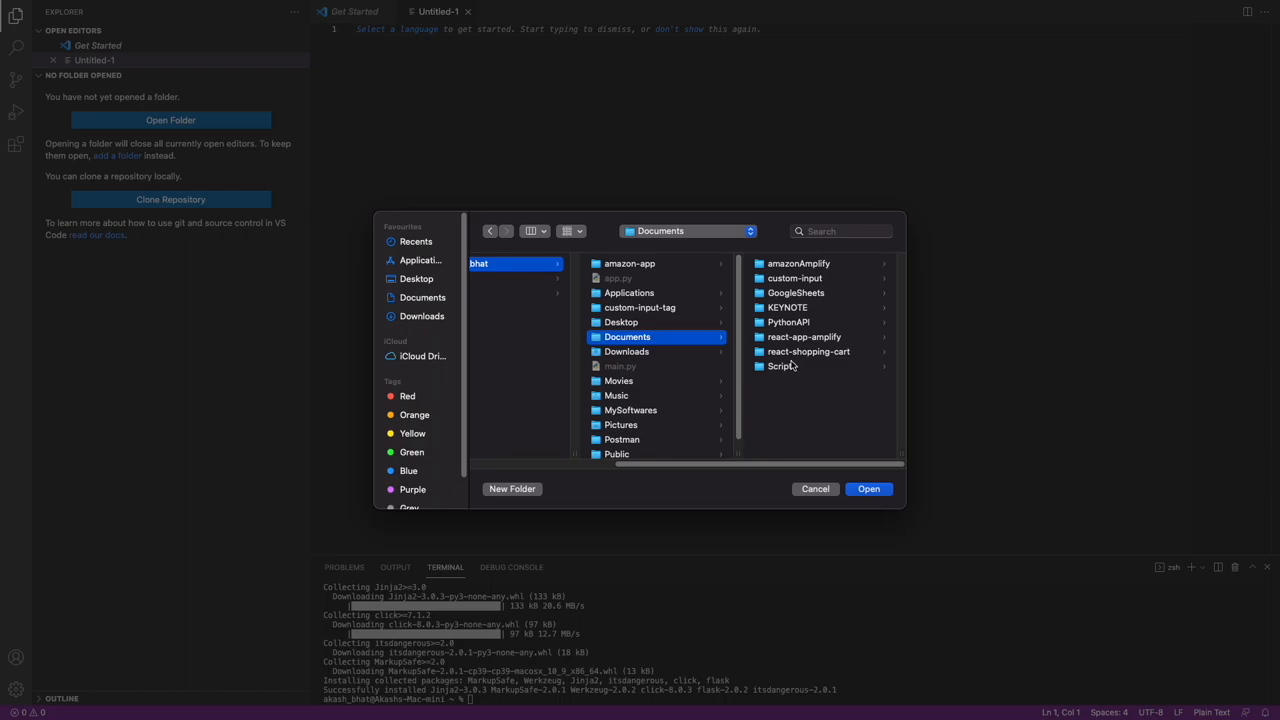
pyautogui.click(788, 322)
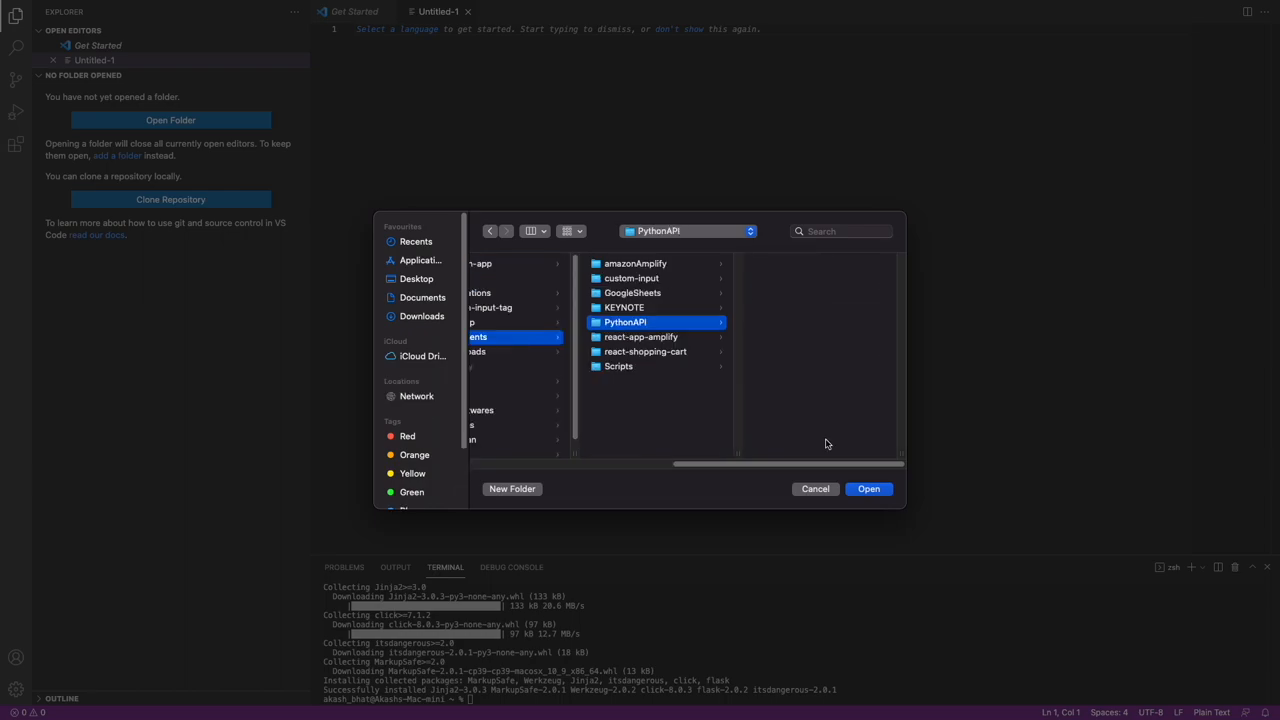
pyautogui.click(868, 488)
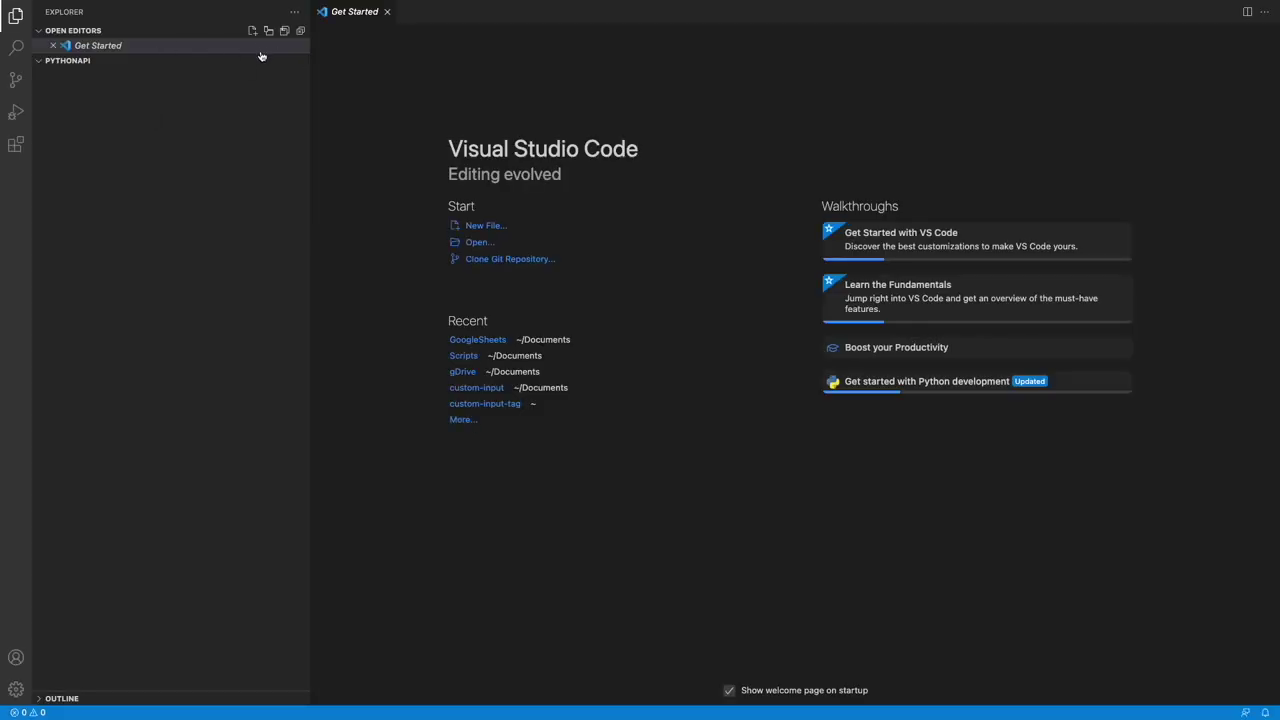
# Step: Create api.js in PythonAPI, paste the Flask home-route app code and save it
pyautogui.moveTo(170, 61)
pyautogui.click(253, 61)
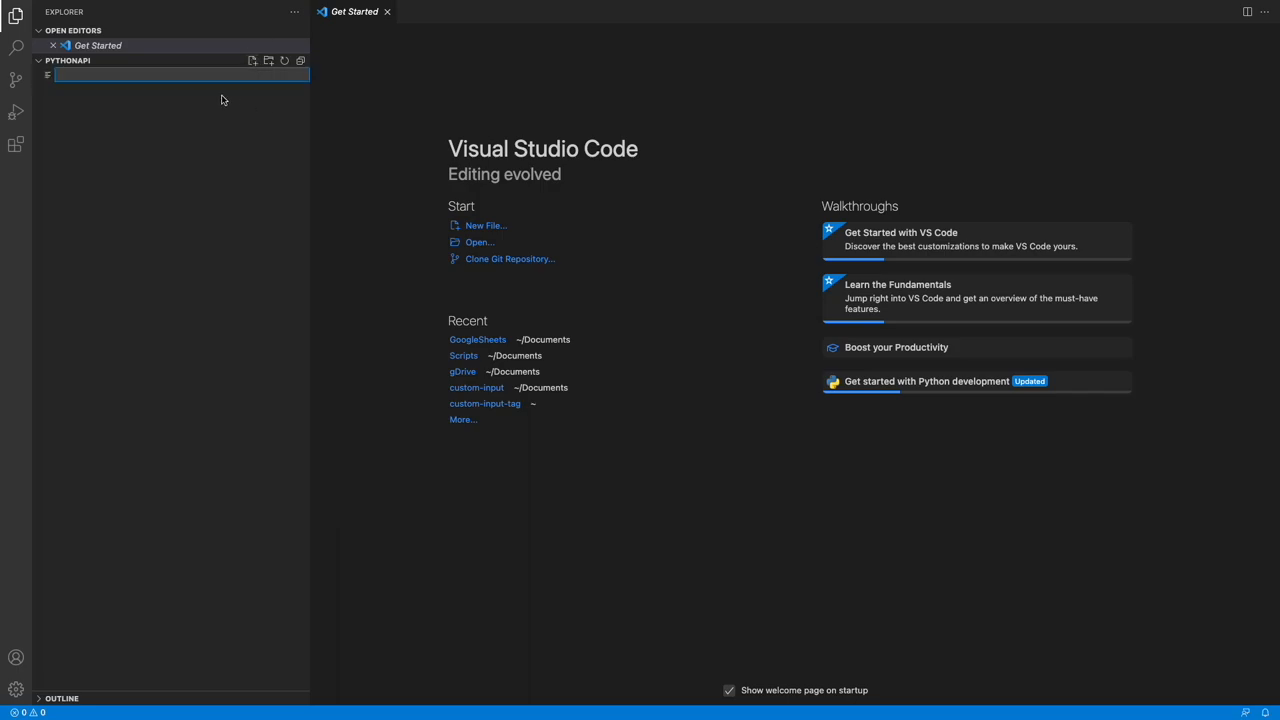
pyautogui.write('api')
pyautogui.write('.js')
pyautogui.press('Return')
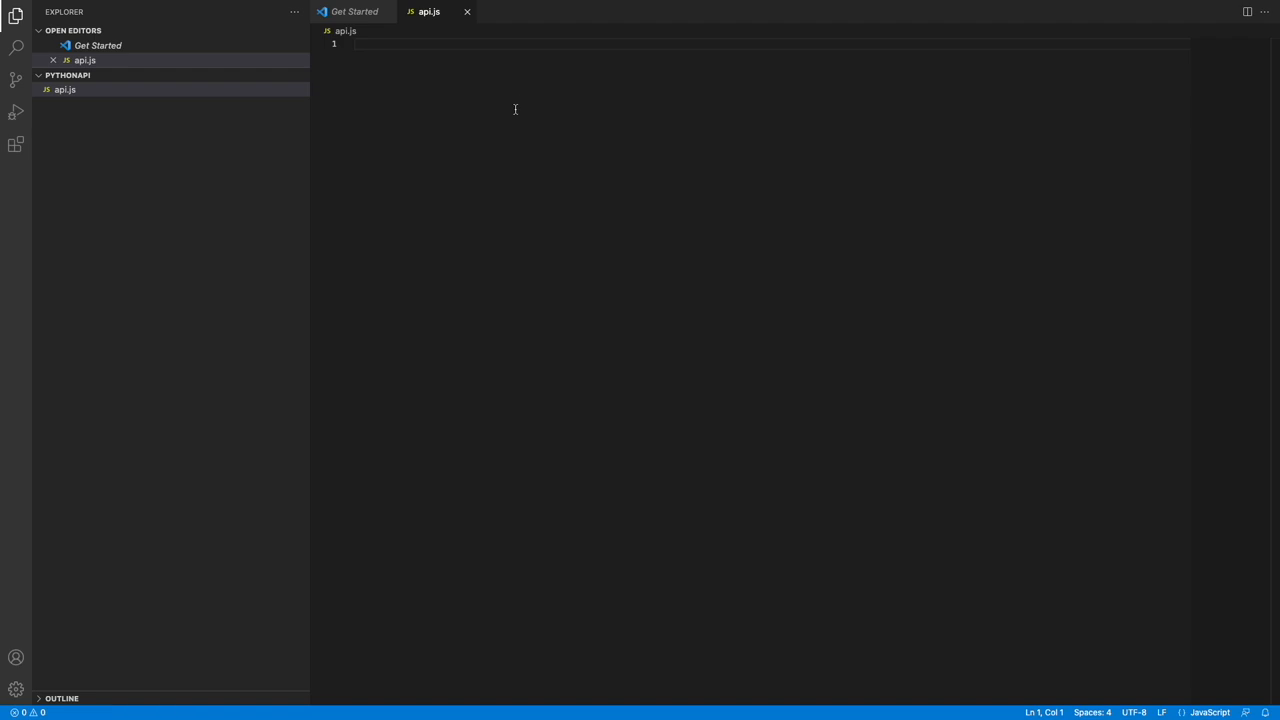
pyautogui.write('import flask  app = flask.Flask(__name__) app.config["DEBUG"] = True   @app.route(\'/\', methods=[\'GET\']) def home():     return "<h1>Distant Reading Archive</h1><p>This site is a prototype API for distant reading of science fiction novels.</p>"  app.run()')
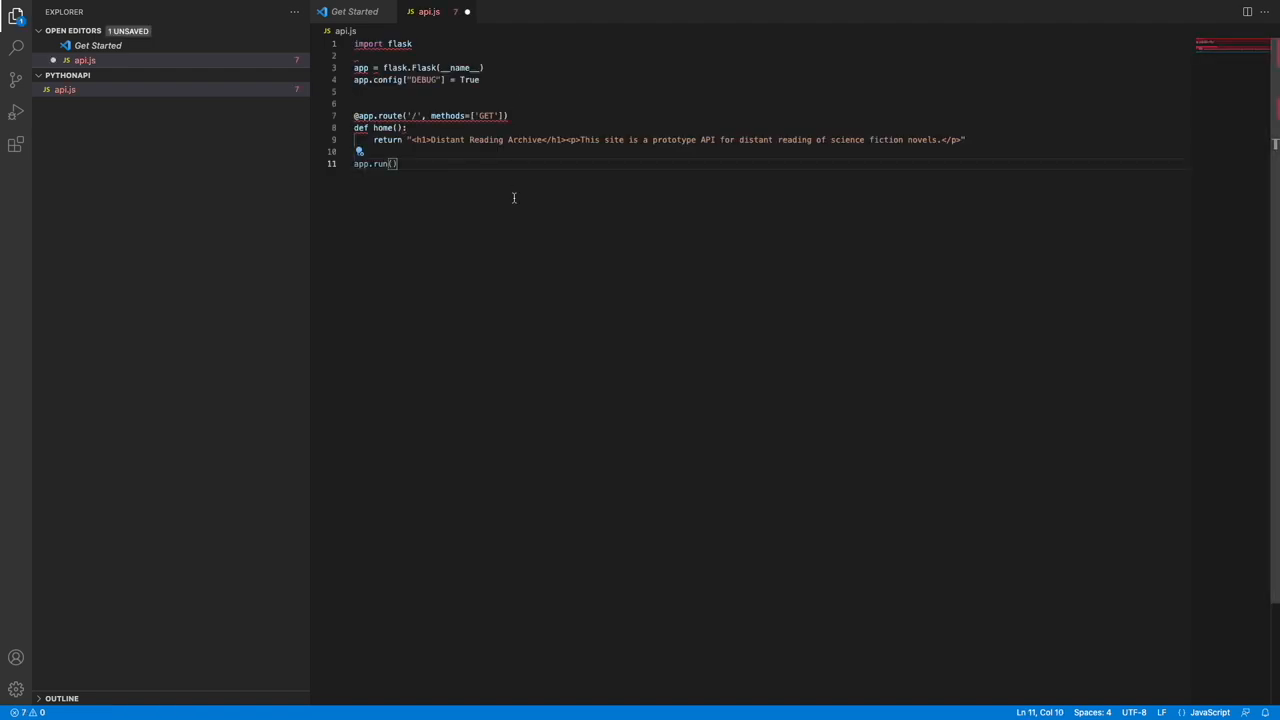
pyautogui.hotkey('ctrl', 's')
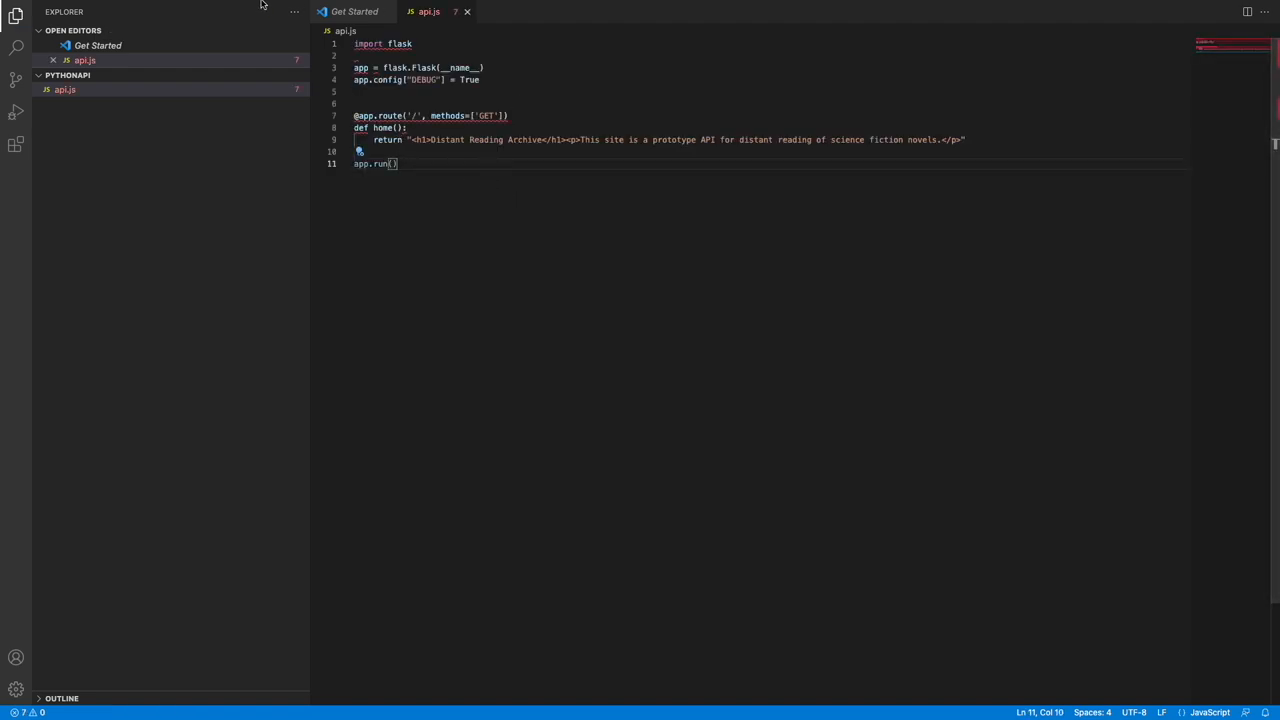
# Step: Run 'pip3 install flask' in a new project terminal, which reports requirements already satisfied
pyautogui.click(288, 8)
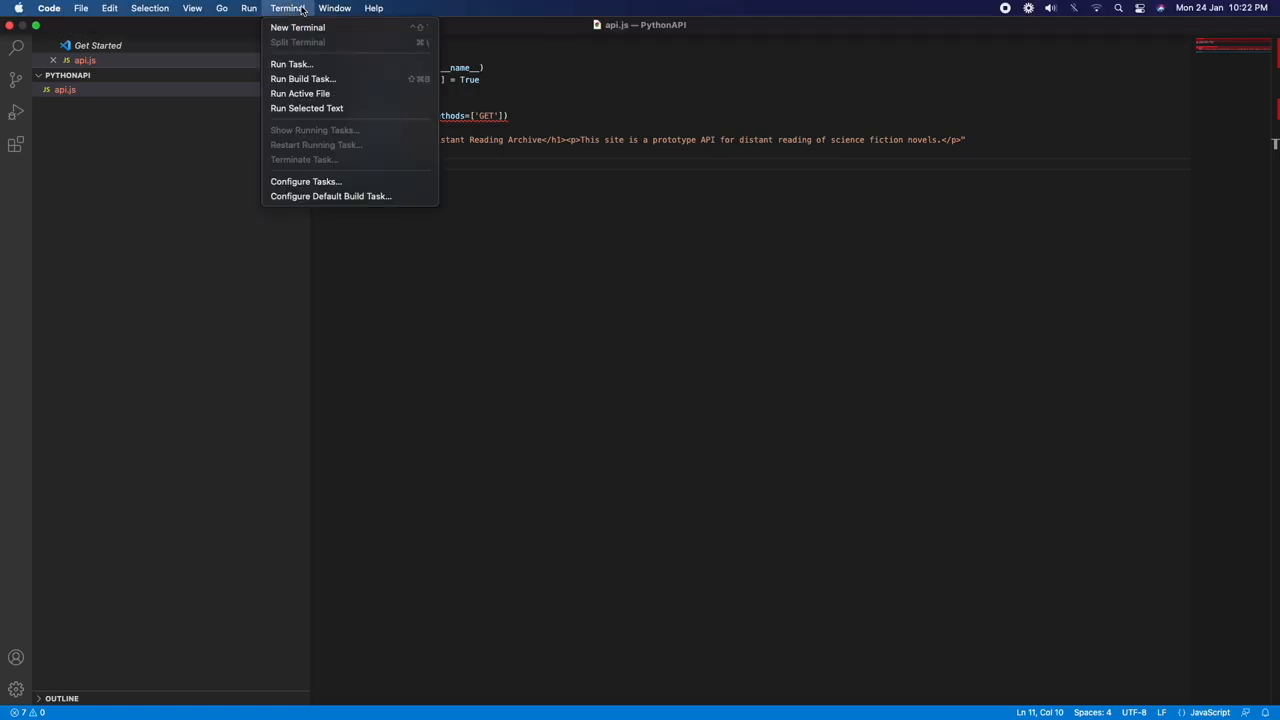
pyautogui.click(300, 24)
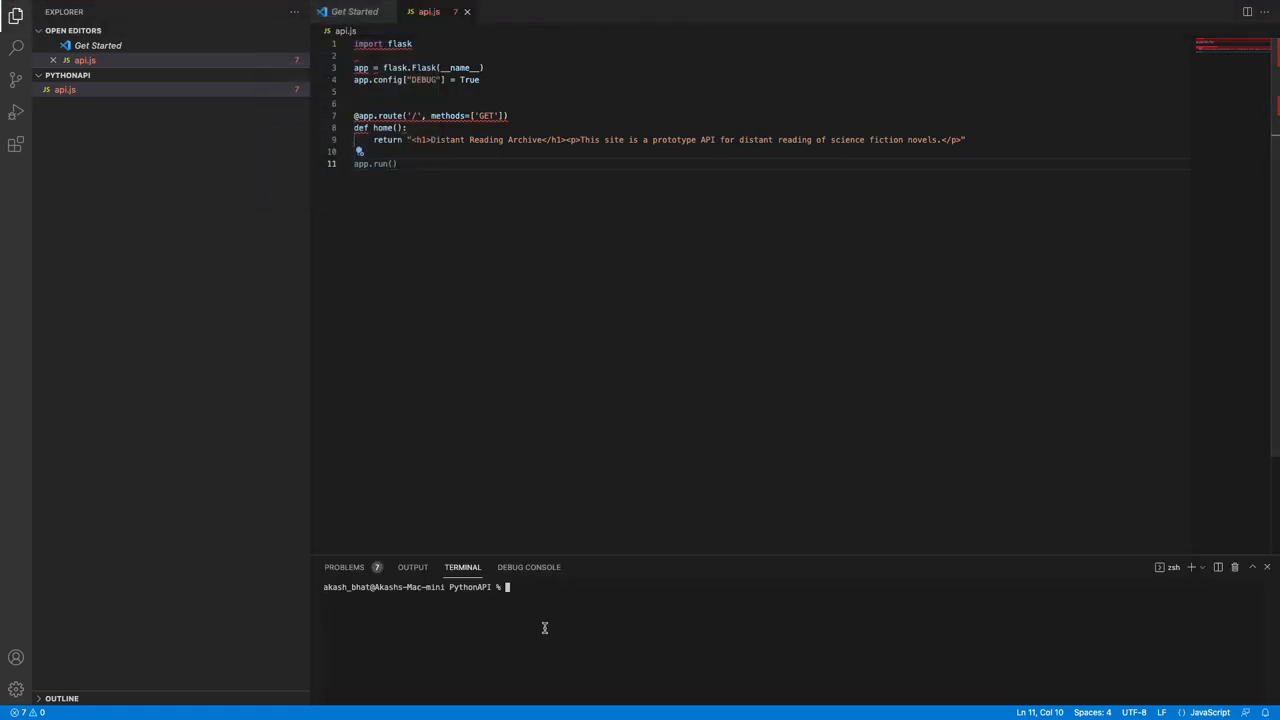
pyautogui.write('pip3')
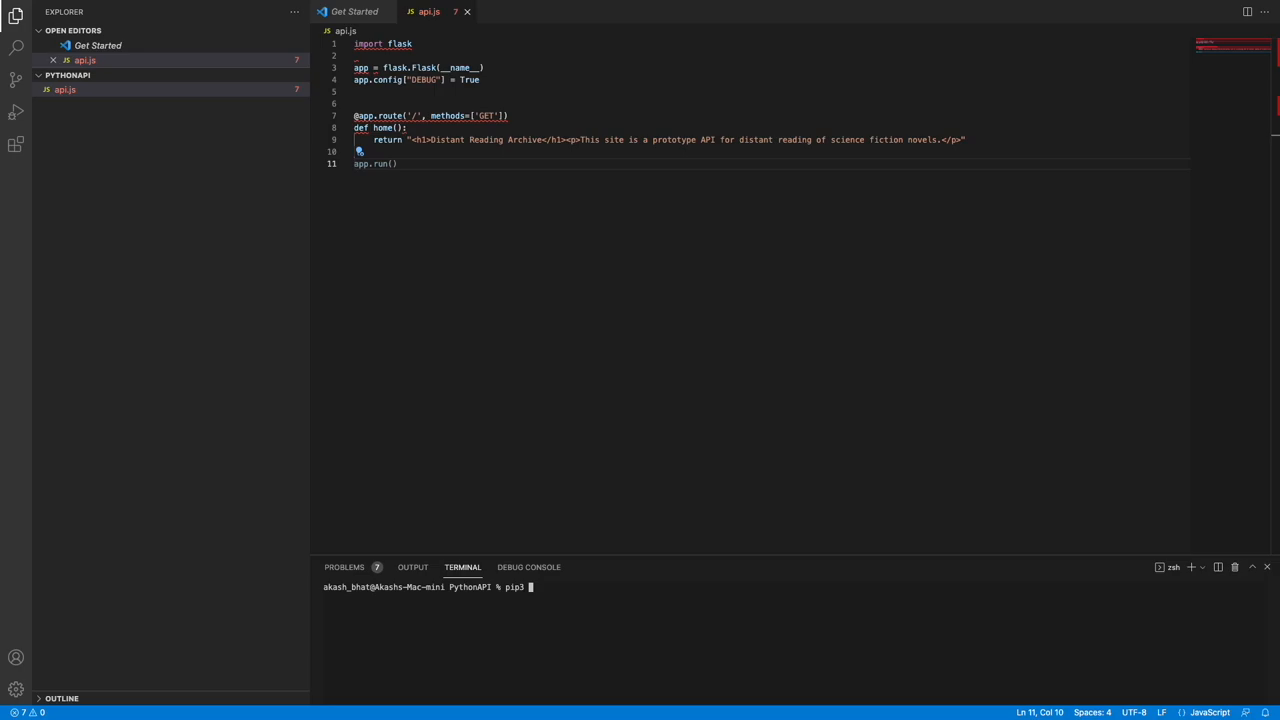
pyautogui.write('install f')
pyautogui.write('lask')
pyautogui.press('Return')
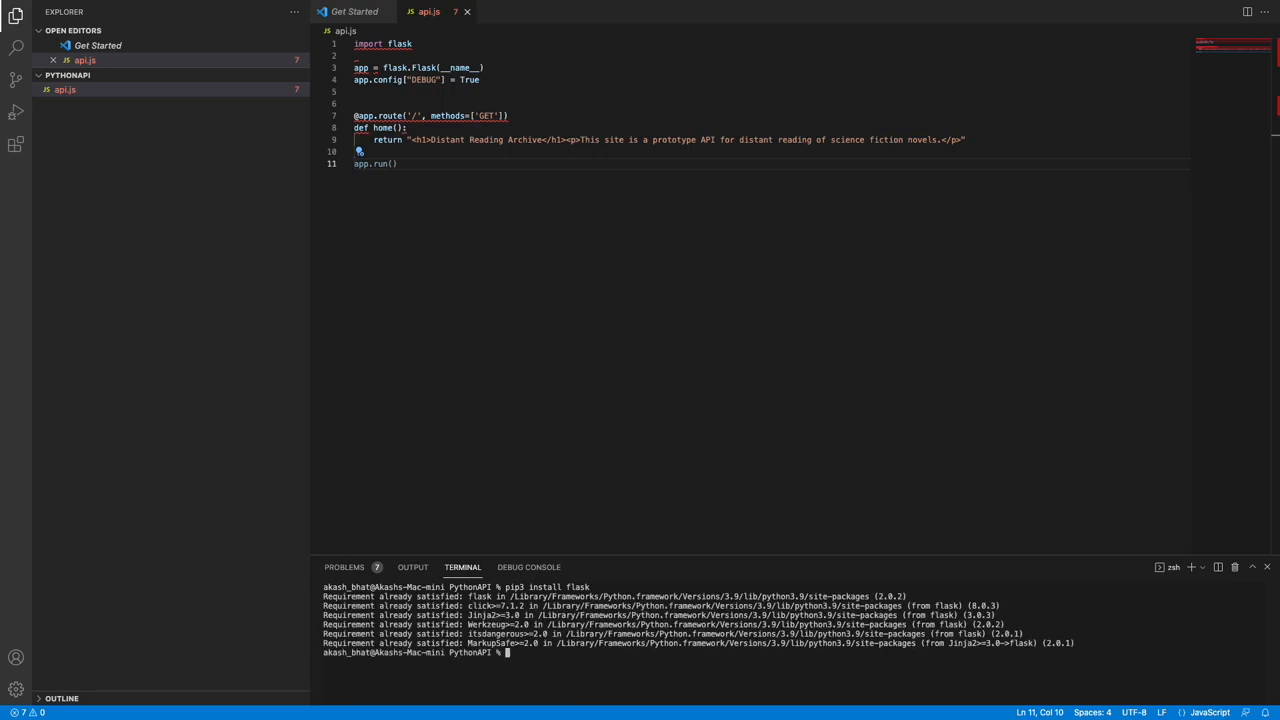
pyautogui.click(437, 195)
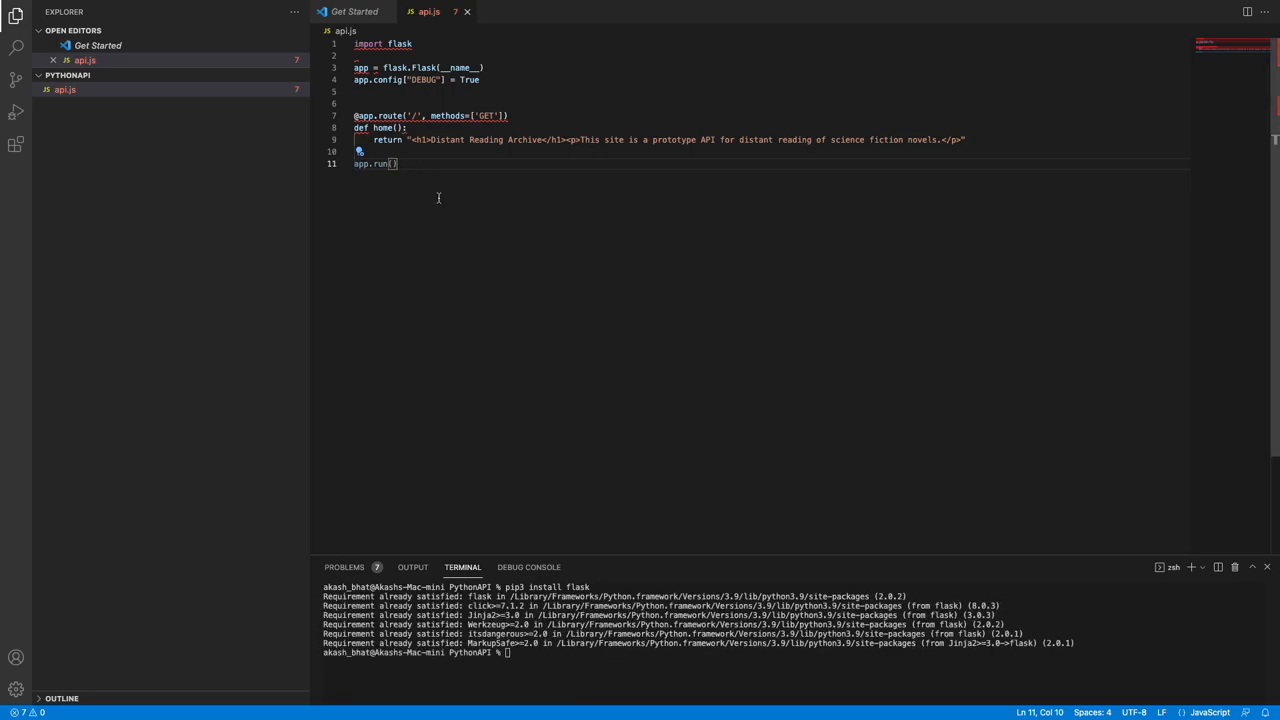
# Step: Rename api.js to api.py in the Explorer so the code is recognized as Python
pyautogui.click(386, 150)
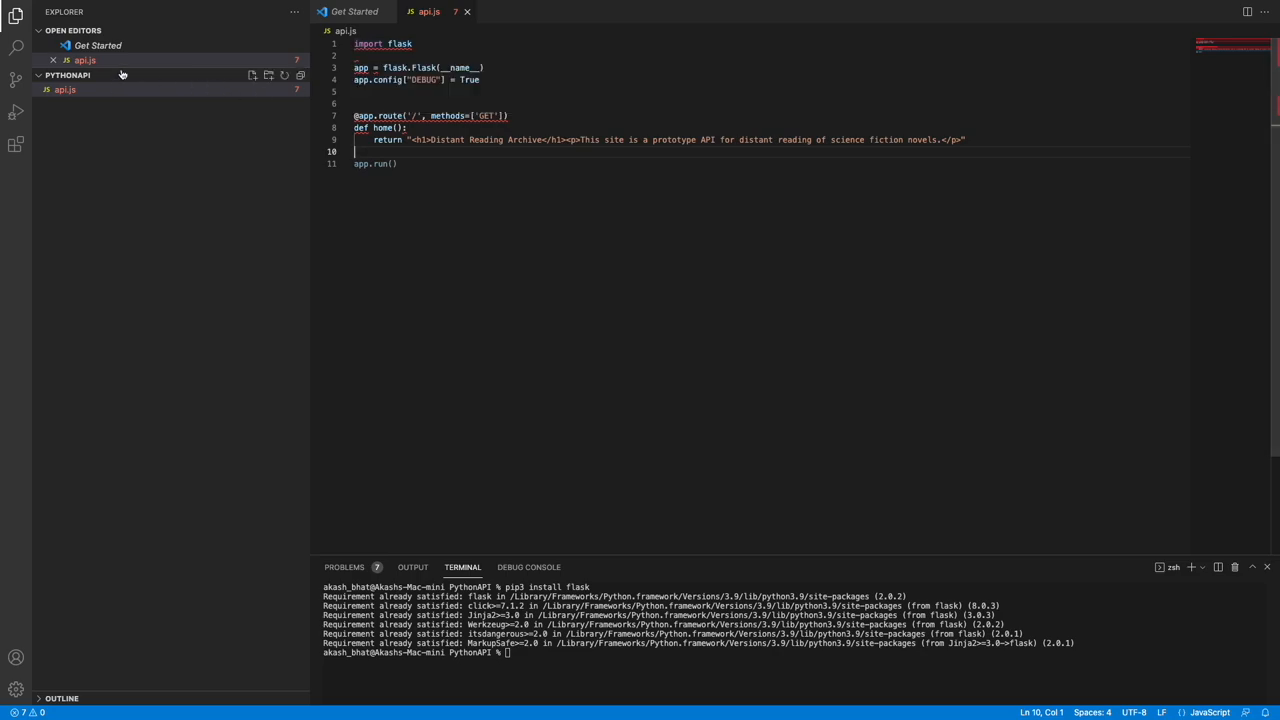
pyautogui.click(153, 90)
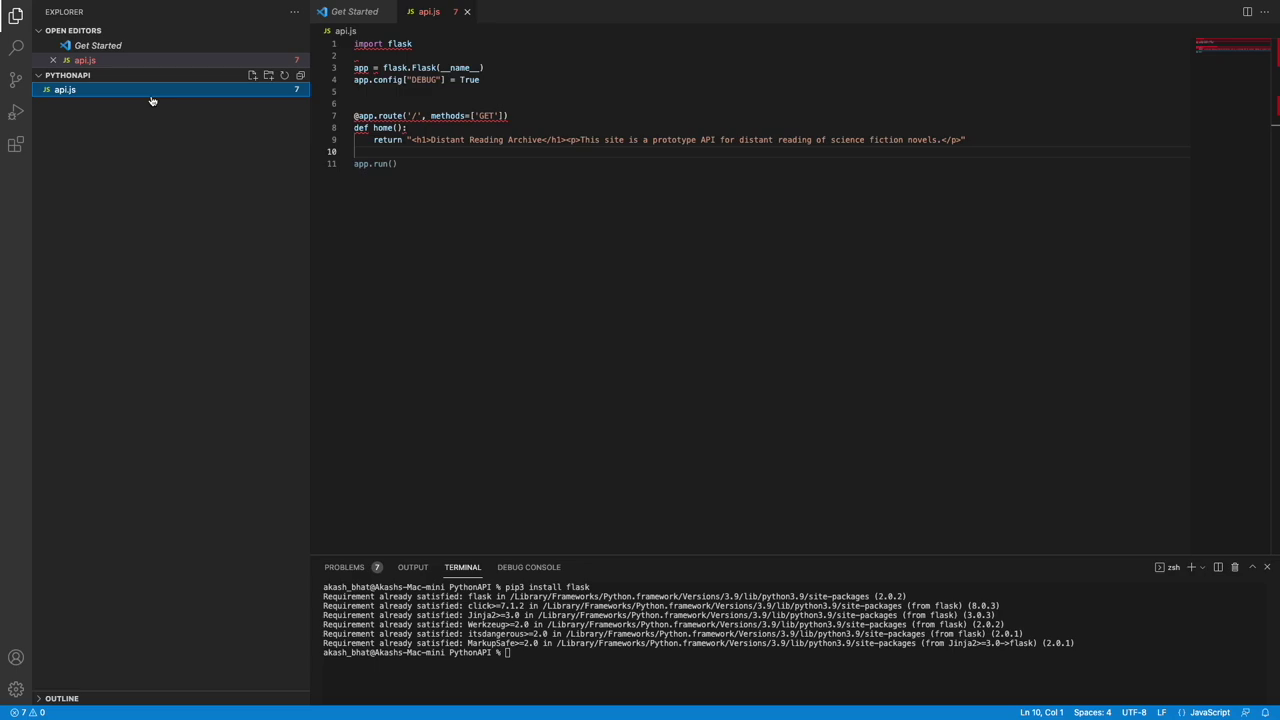
pyautogui.rightClick(153, 100)
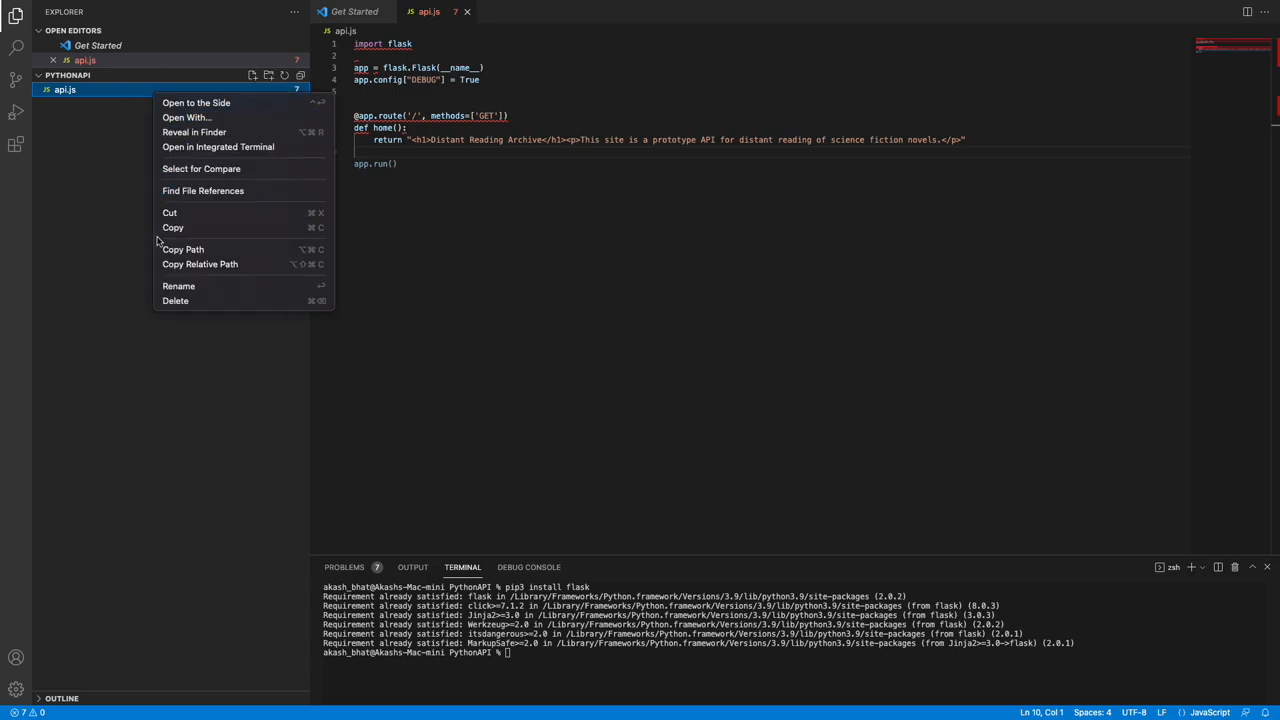
pyautogui.click(178, 286)
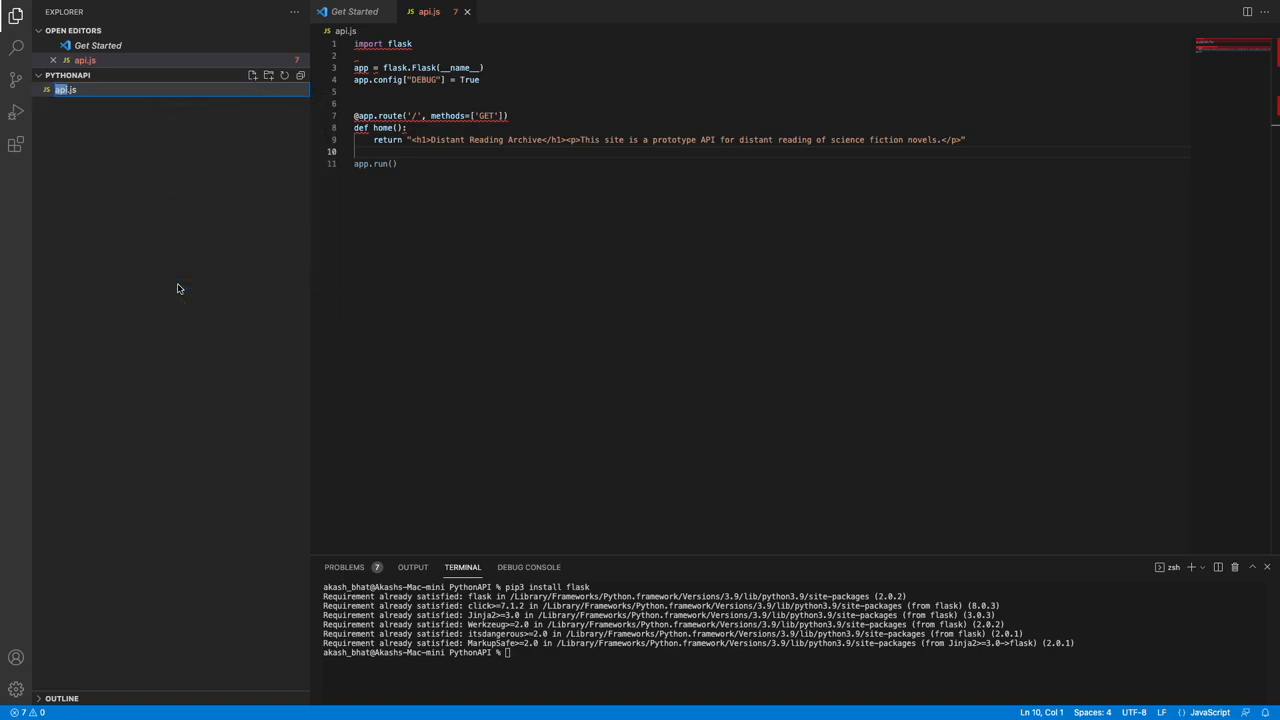
pyautogui.press('Right')
pyautogui.write('y')
pyautogui.press('Return')
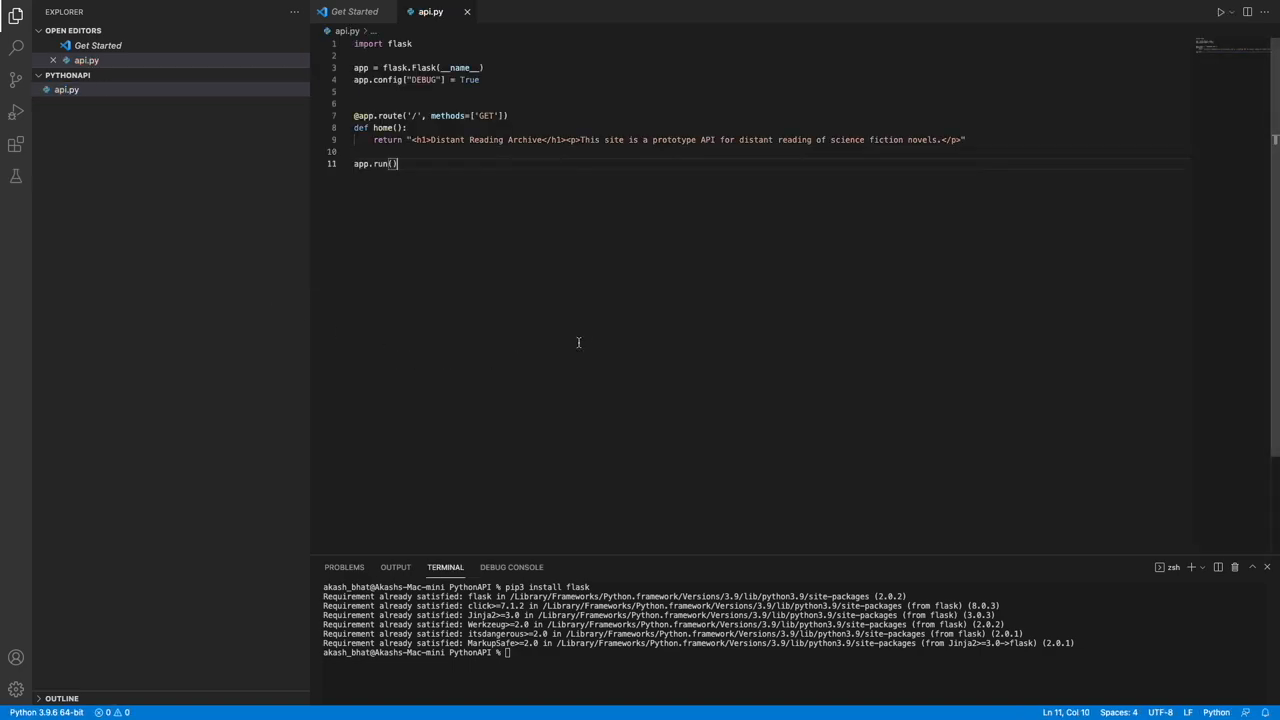
pyautogui.click(578, 343)
# Step: Run api.py with python, then rerun it with python3 after the ImportError
pyautogui.click(525, 660)
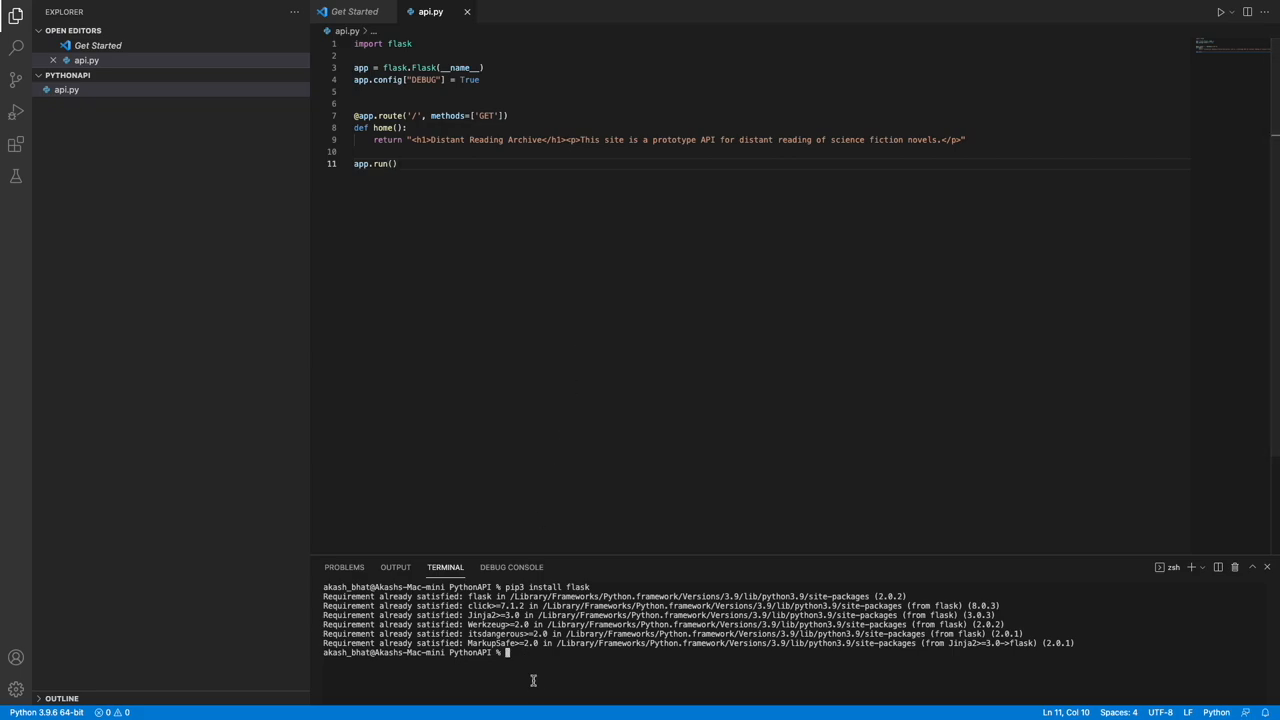
pyautogui.write('python')
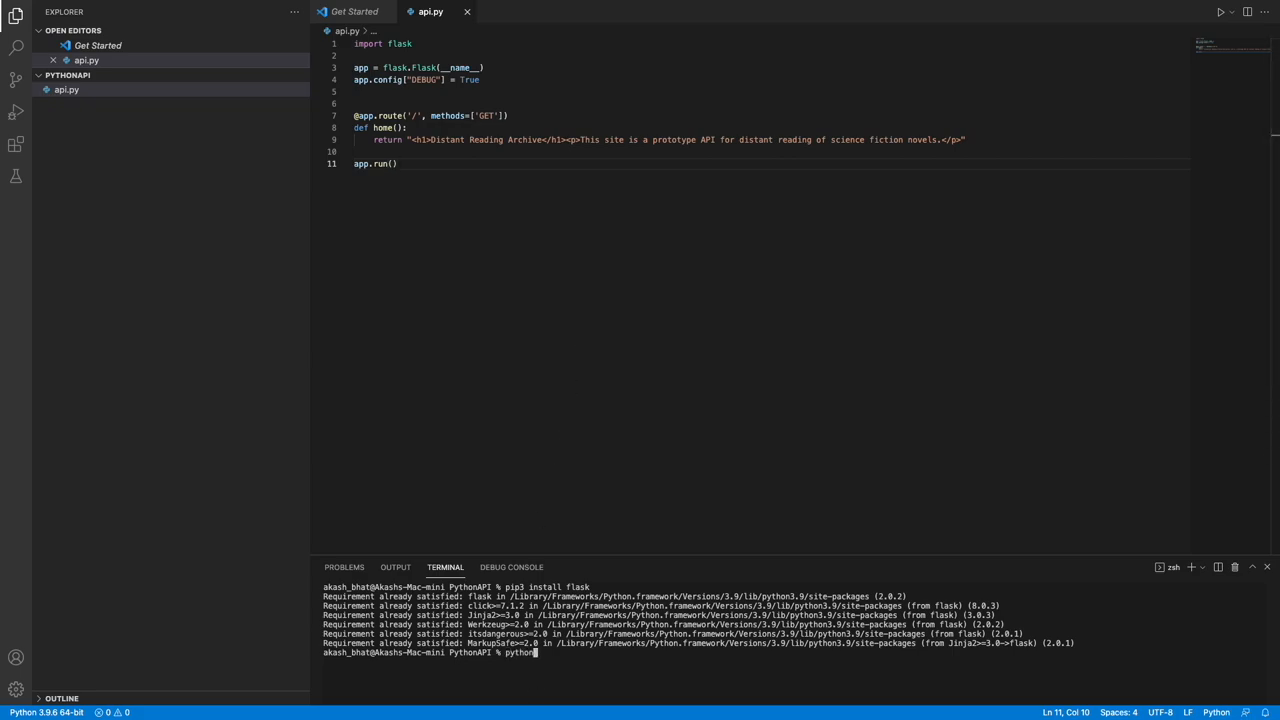
pyautogui.write(' api.py')
pyautogui.press('Return')
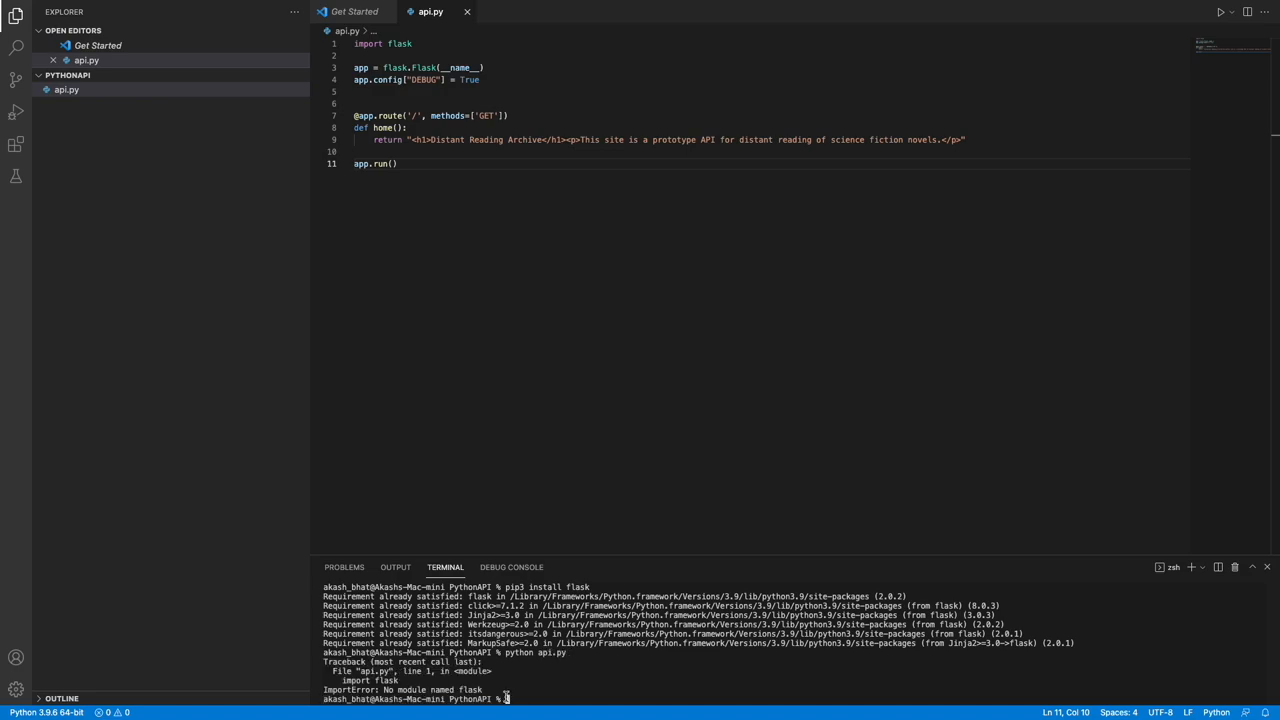
pyautogui.press('Up')
pyautogui.write('3')
pyautogui.press('Return')
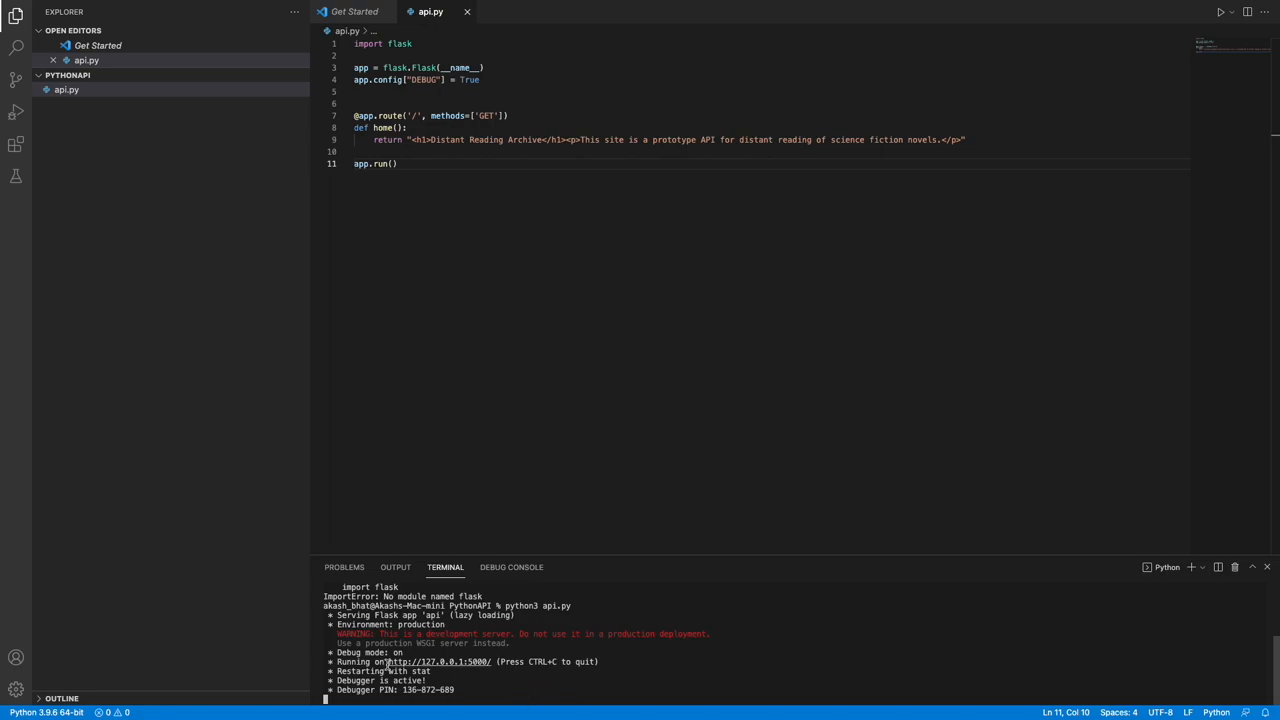
pyautogui.moveTo(388, 661); pyautogui.dragTo(492, 661)
pyautogui.press('super+c')
pyautogui.press('super+Tab')
# Step: Bring Postman to the front and create a new HTTP request
pyautogui.press('Tab')
pyautogui.press('Tab')
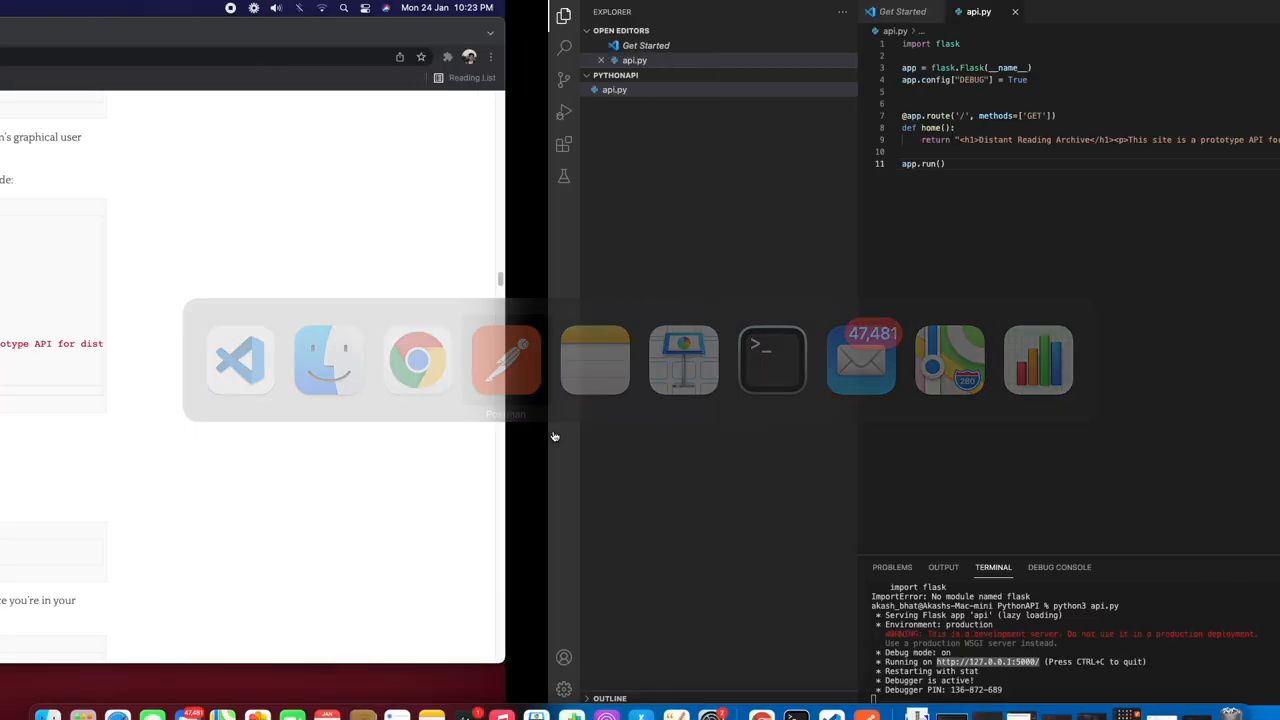
pyautogui.click(881, 693)
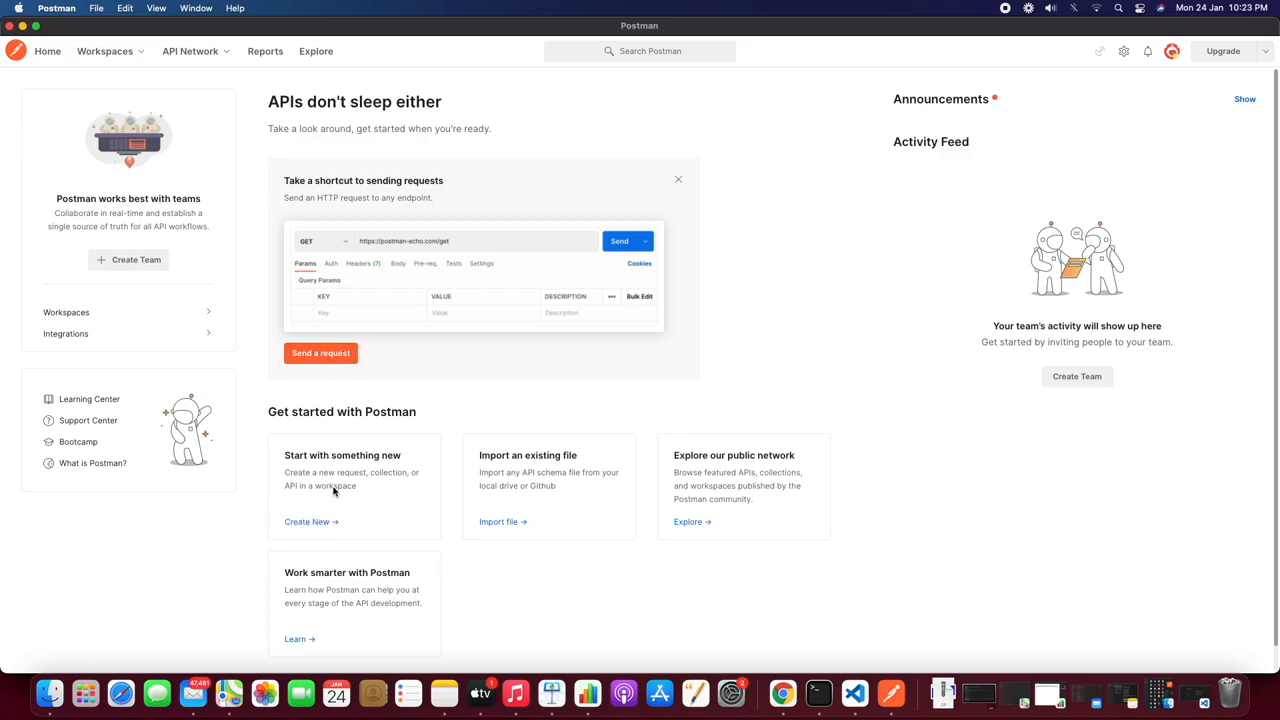
pyautogui.click(308, 356)
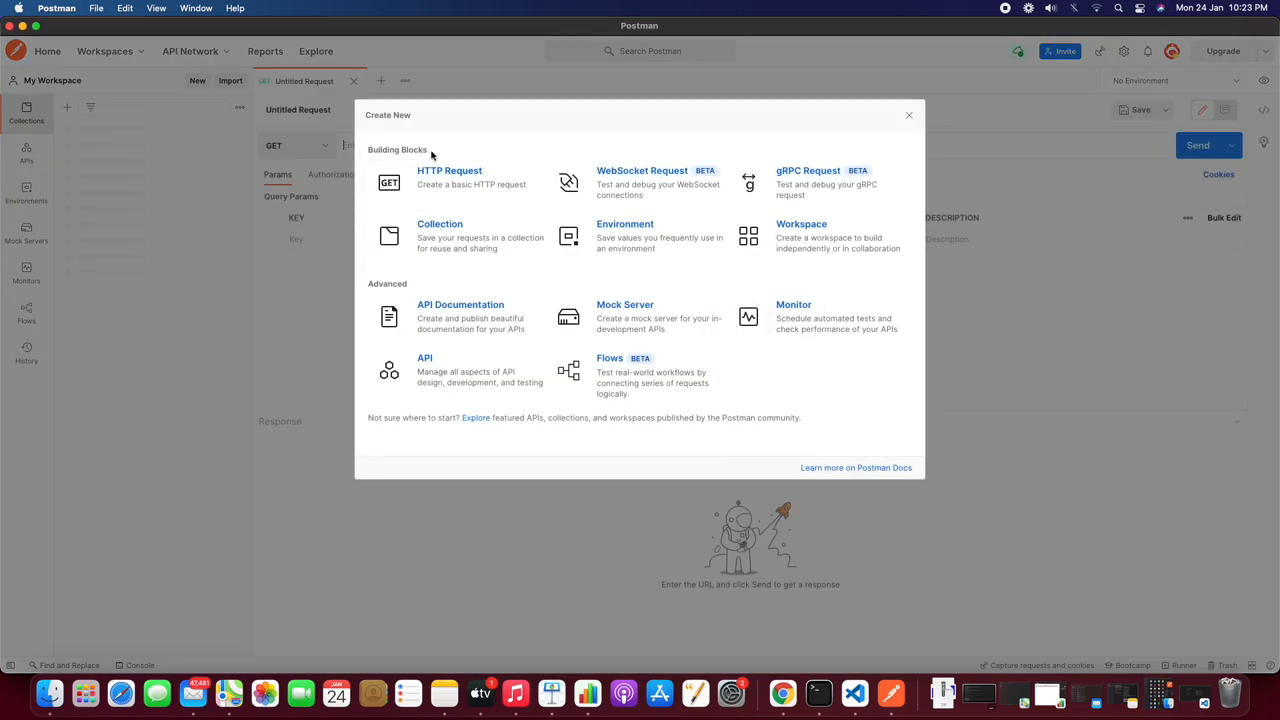
pyautogui.click(432, 180)
pyautogui.press('super+v')
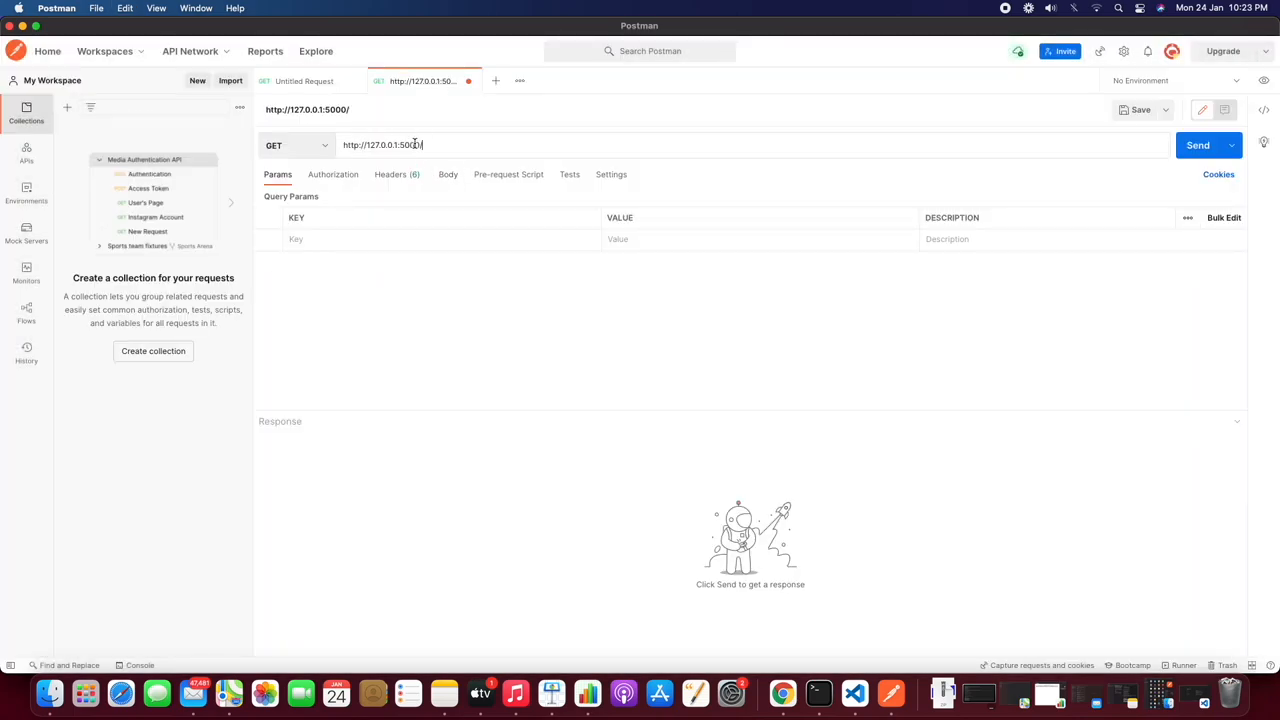
pyautogui.click(1203, 145)
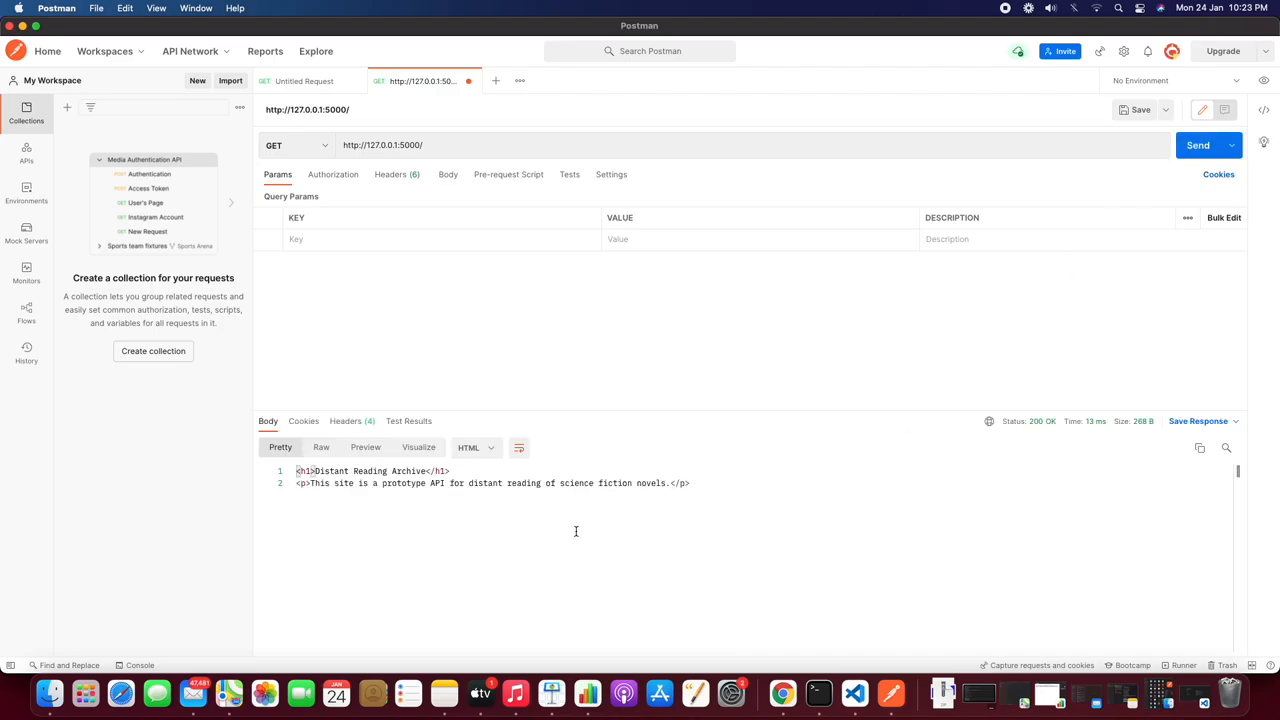
pyautogui.press('super+Tab')
pyautogui.press('super+Tab')
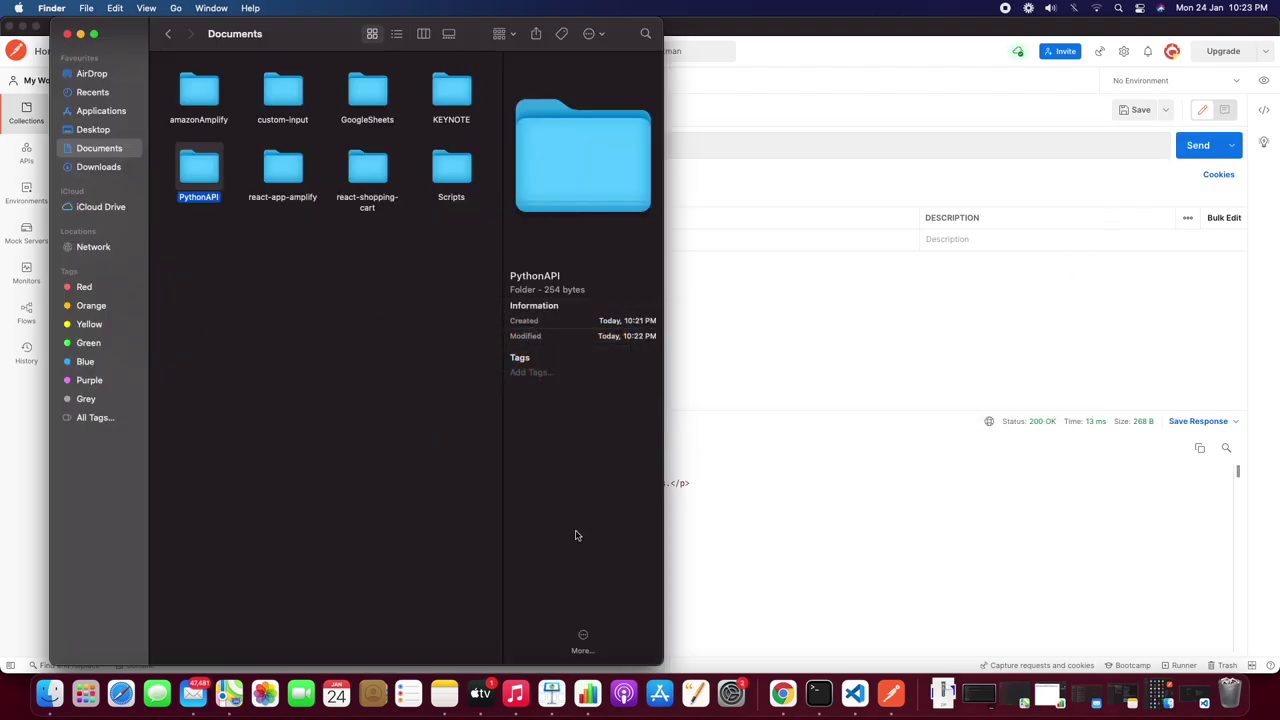
pyautogui.press('super+Tab')
# Step: Duplicate the home route block from lines 7-9 below itself in api.py
pyautogui.click(409, 165)
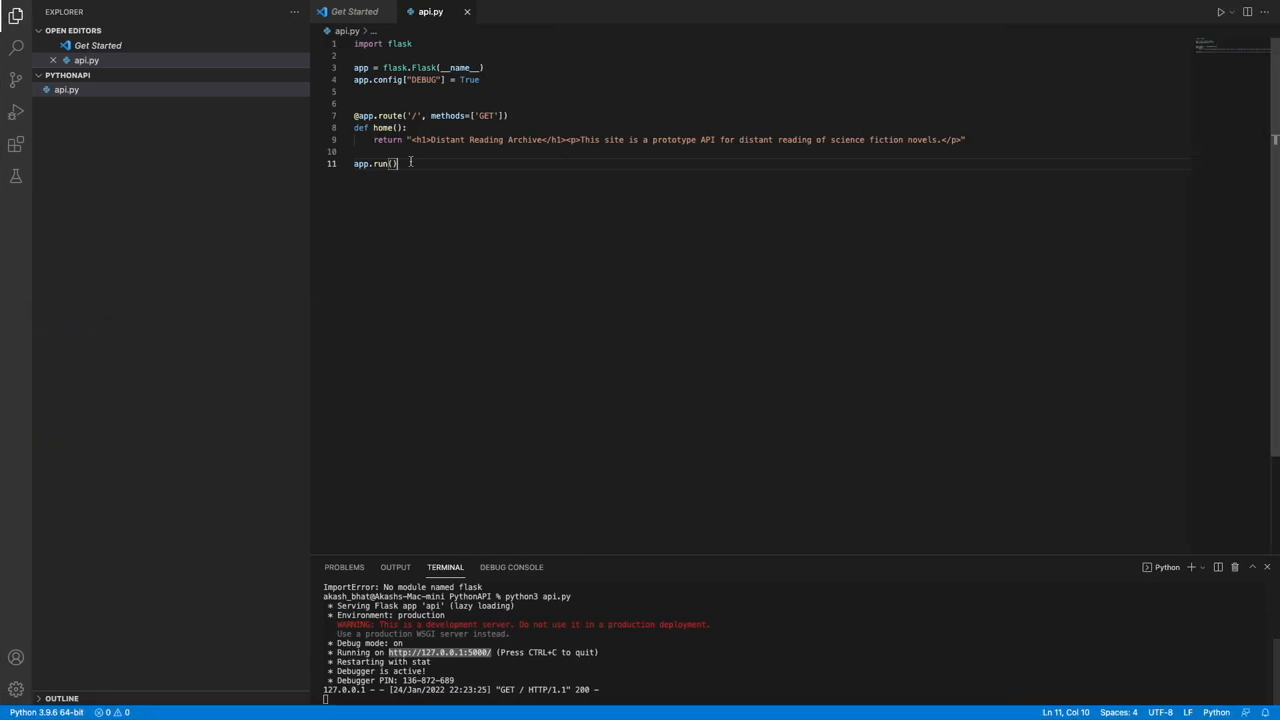
pyautogui.moveTo(409, 140); pyautogui.dragTo(966, 140)
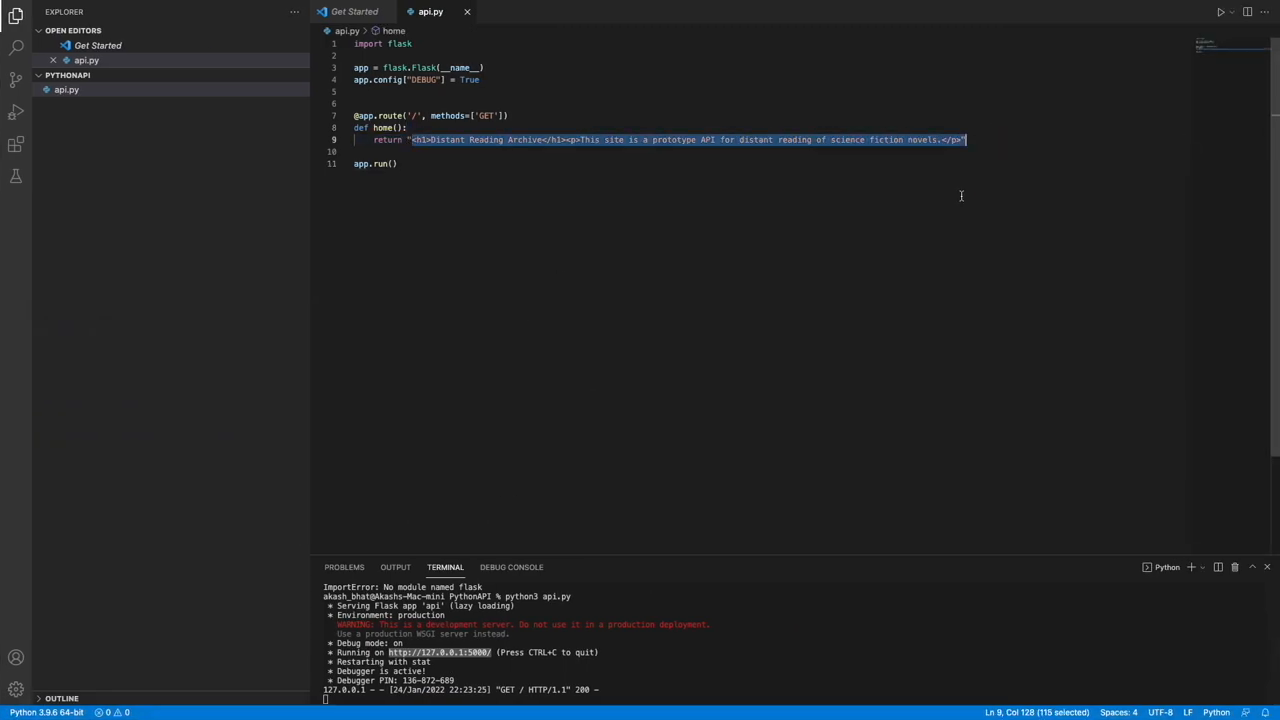
pyautogui.click(890, 266)
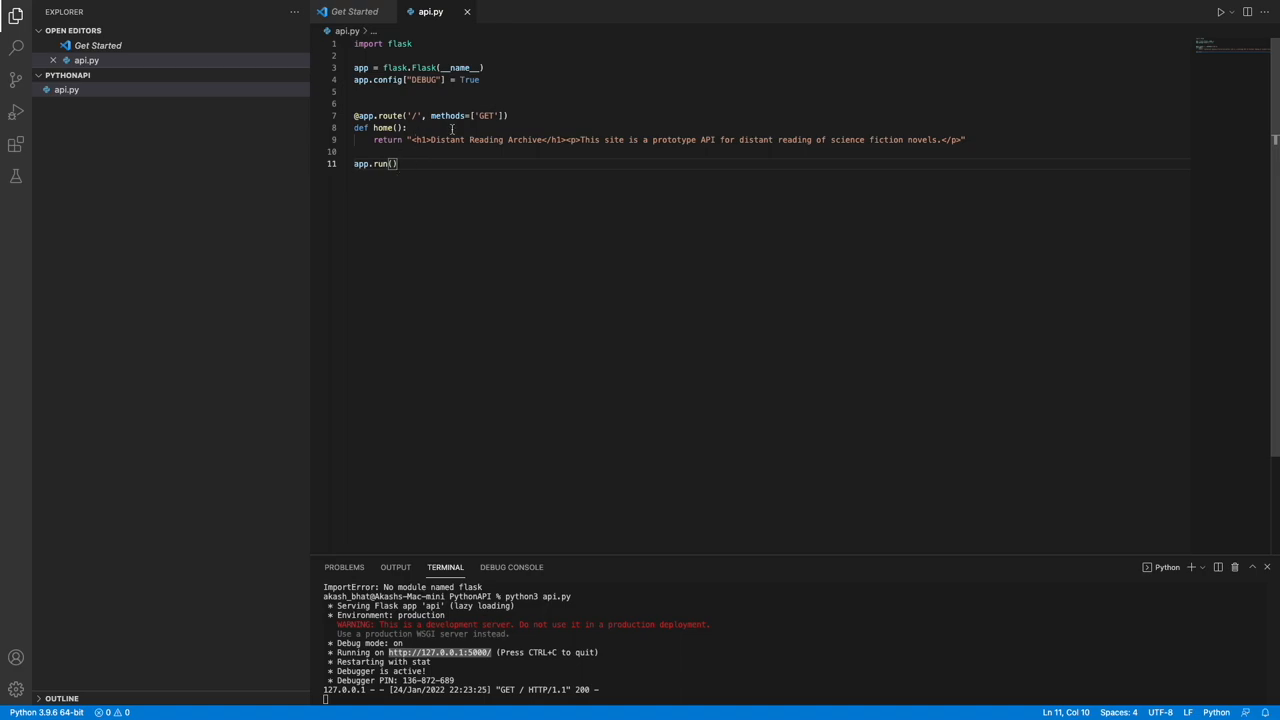
pyautogui.moveTo(966, 140); pyautogui.dragTo(347, 118)
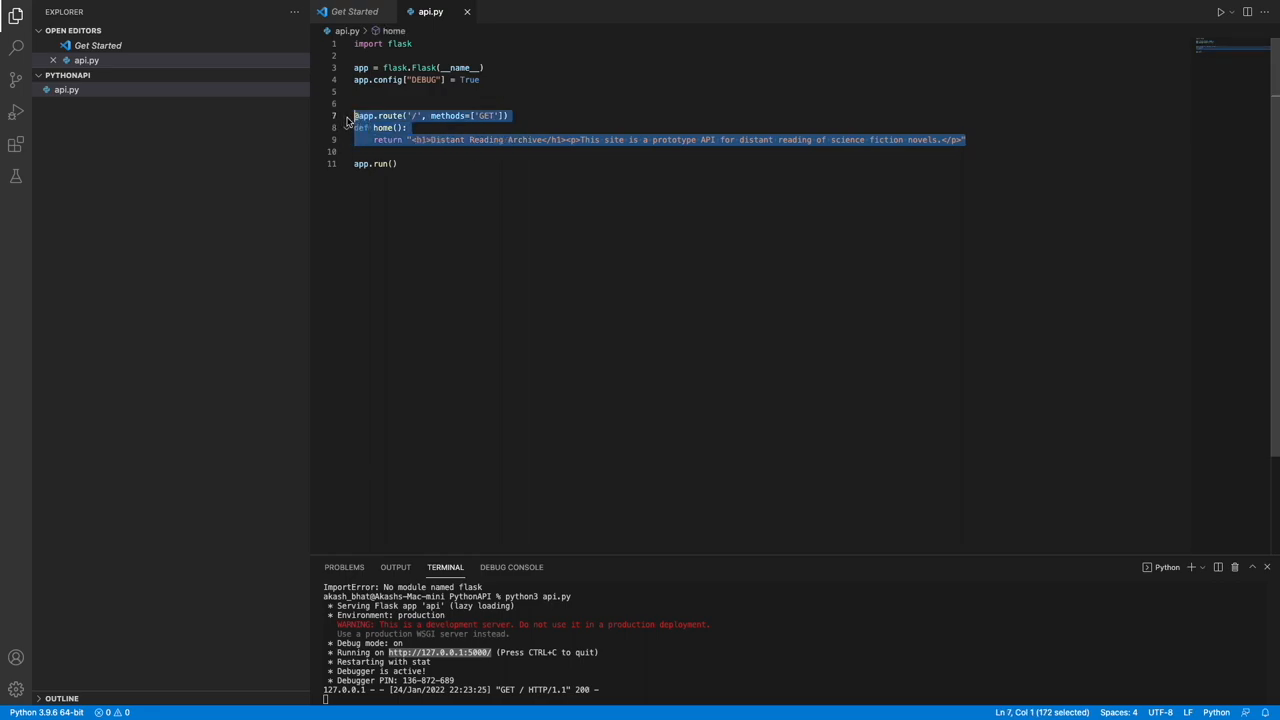
pyautogui.click(976, 138)
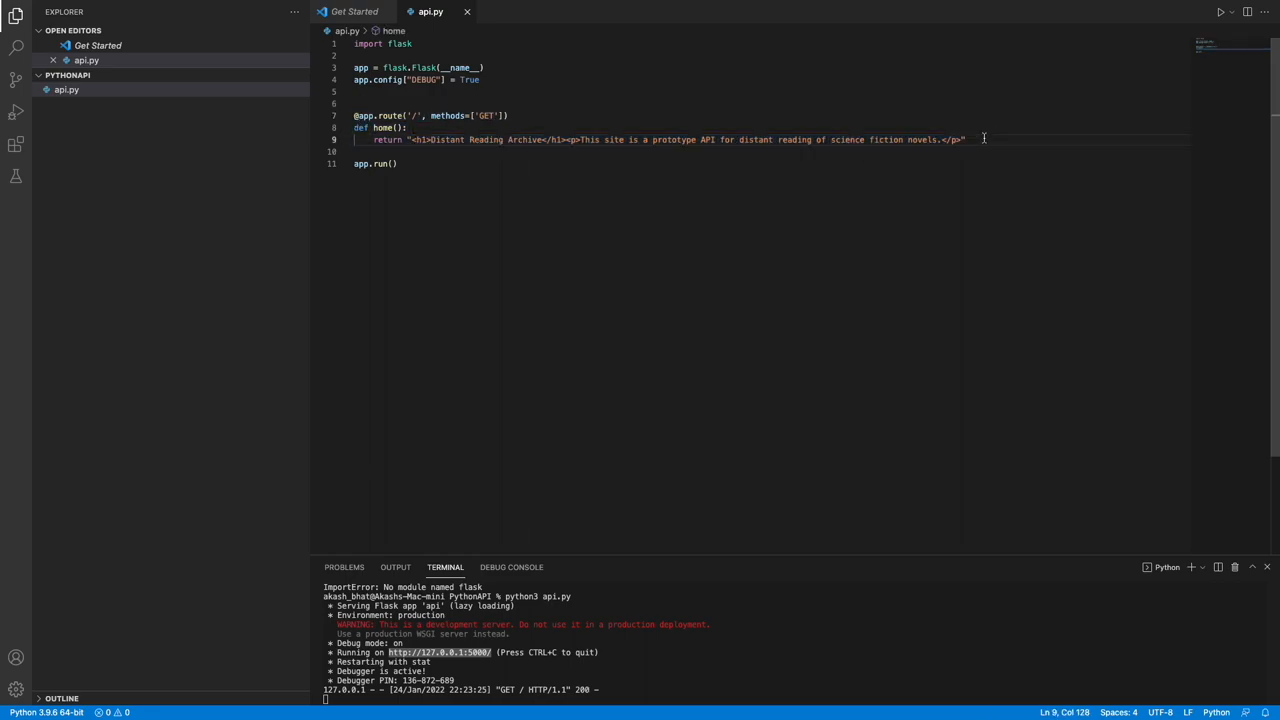
pyautogui.press('Return')
pyautogui.press('Return')
pyautogui.press('Return')
pyautogui.write('@app.route(\'/\', methods=[\'GET\']) def home():     return "<h1>Distant Reading Archive</h1><p>This site is a prototype API for distant reading of science fiction novels.</p>"')
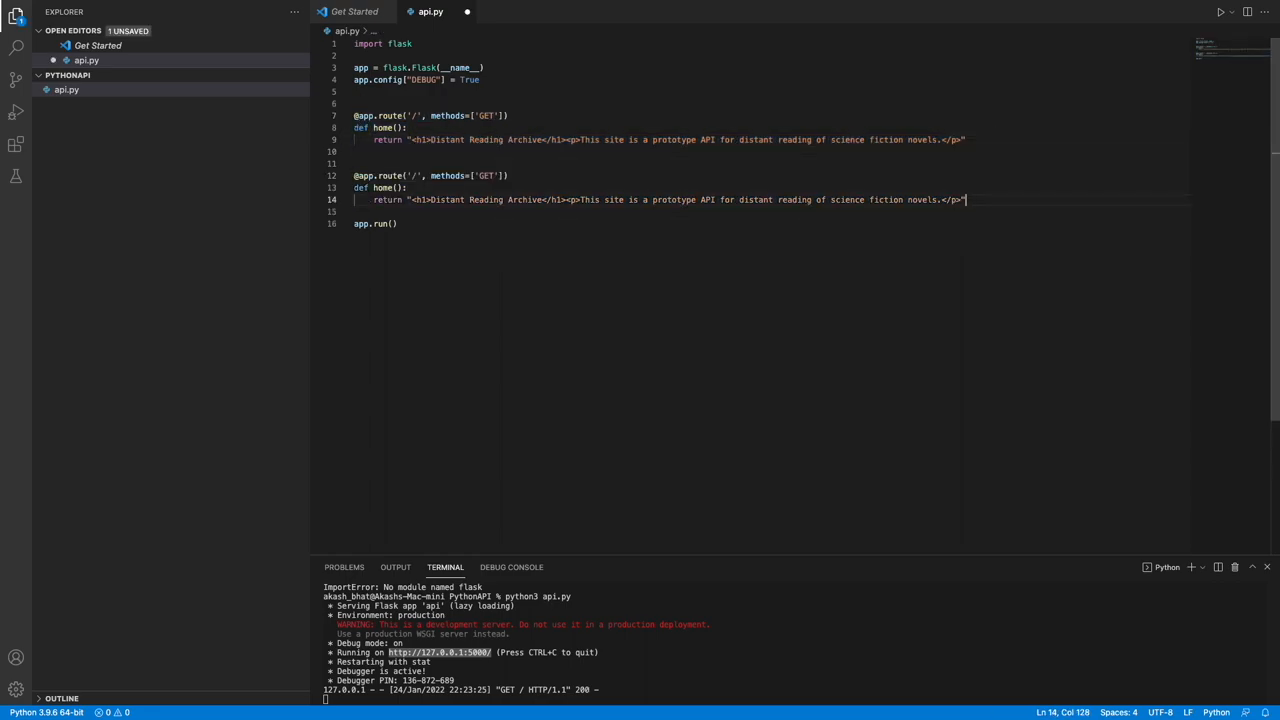
# Step: Change the copied route to '/prof' returning 'Profile', save api.py and switch to Postman
pyautogui.click(420, 176)
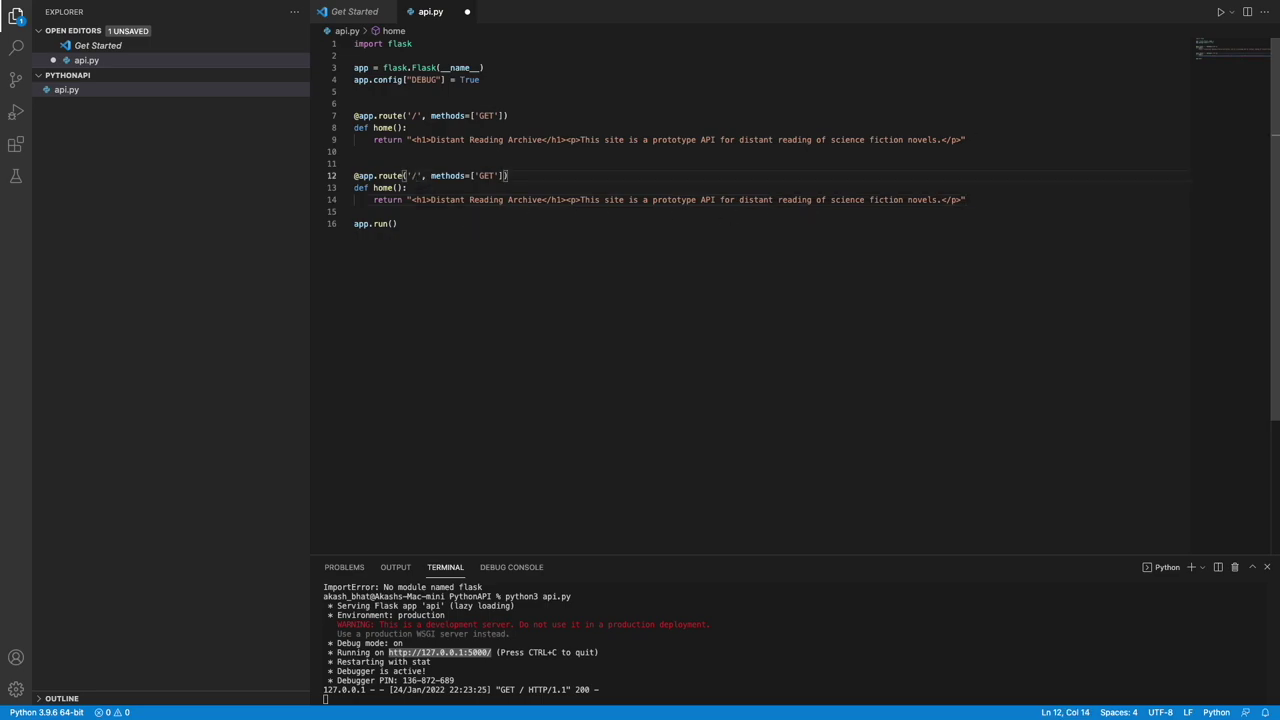
pyautogui.write('prof')
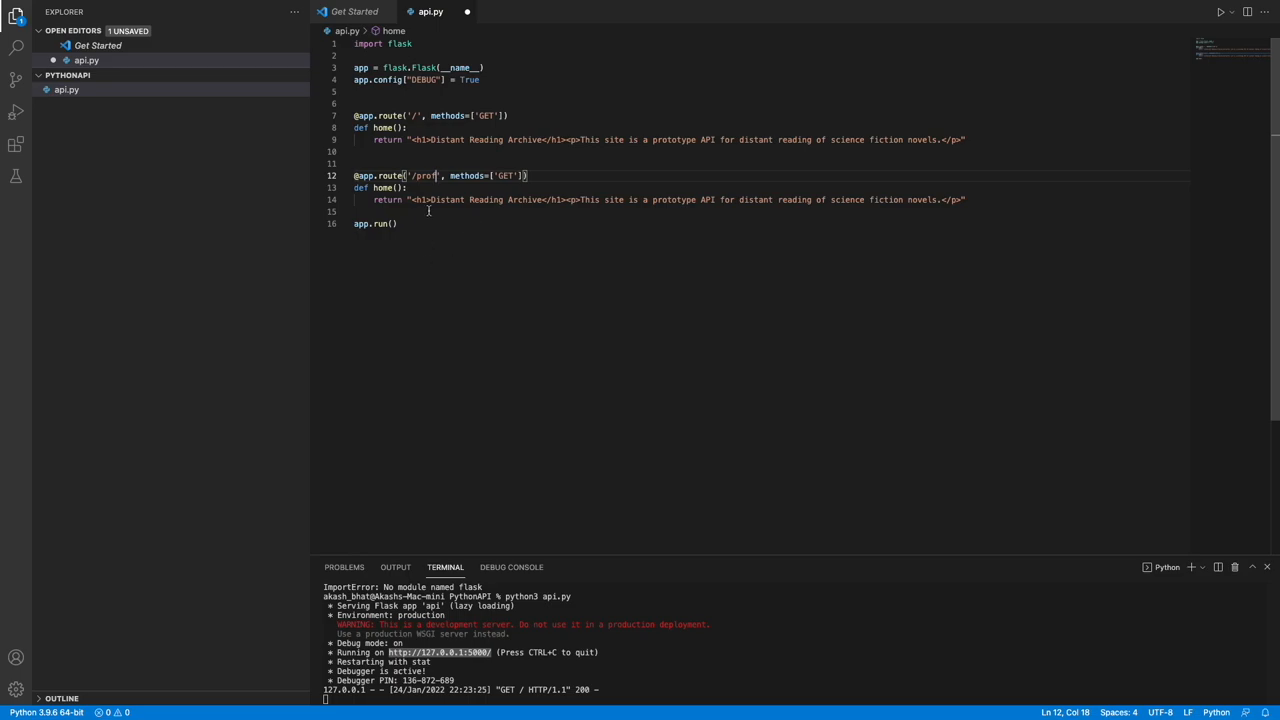
pyautogui.moveTo(430, 199); pyautogui.dragTo(939, 202)
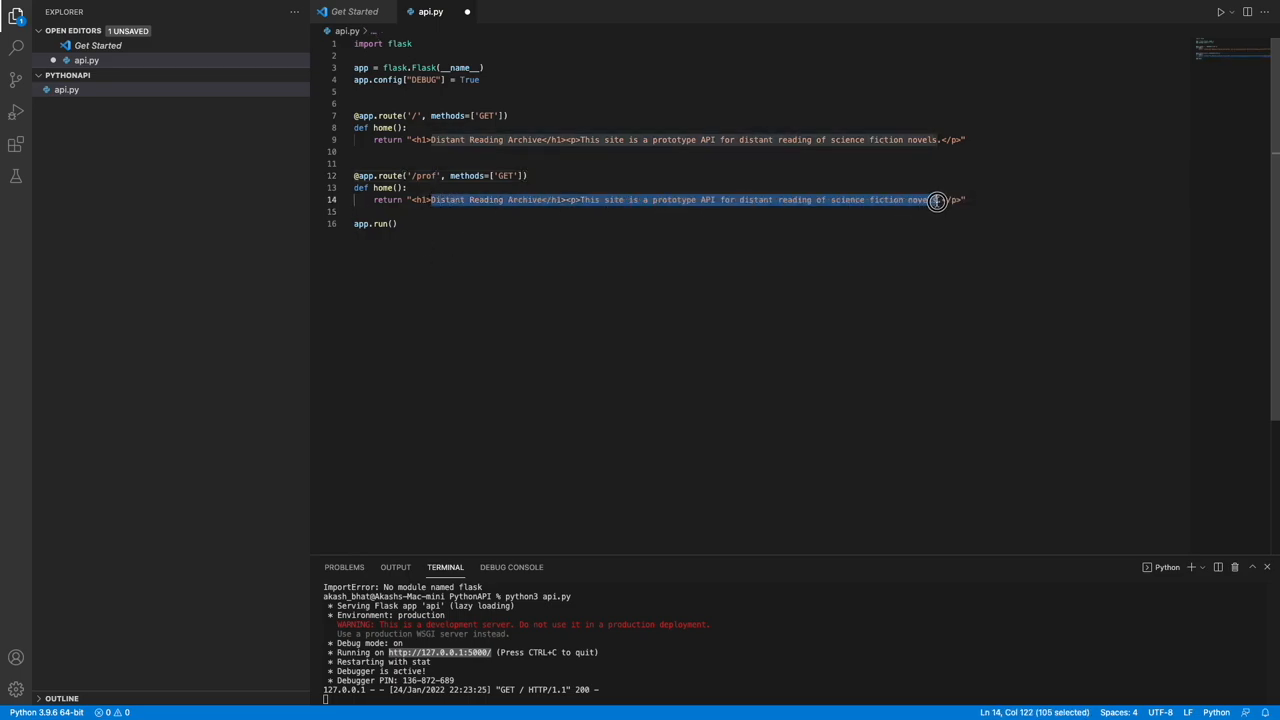
pyautogui.write('Profile')
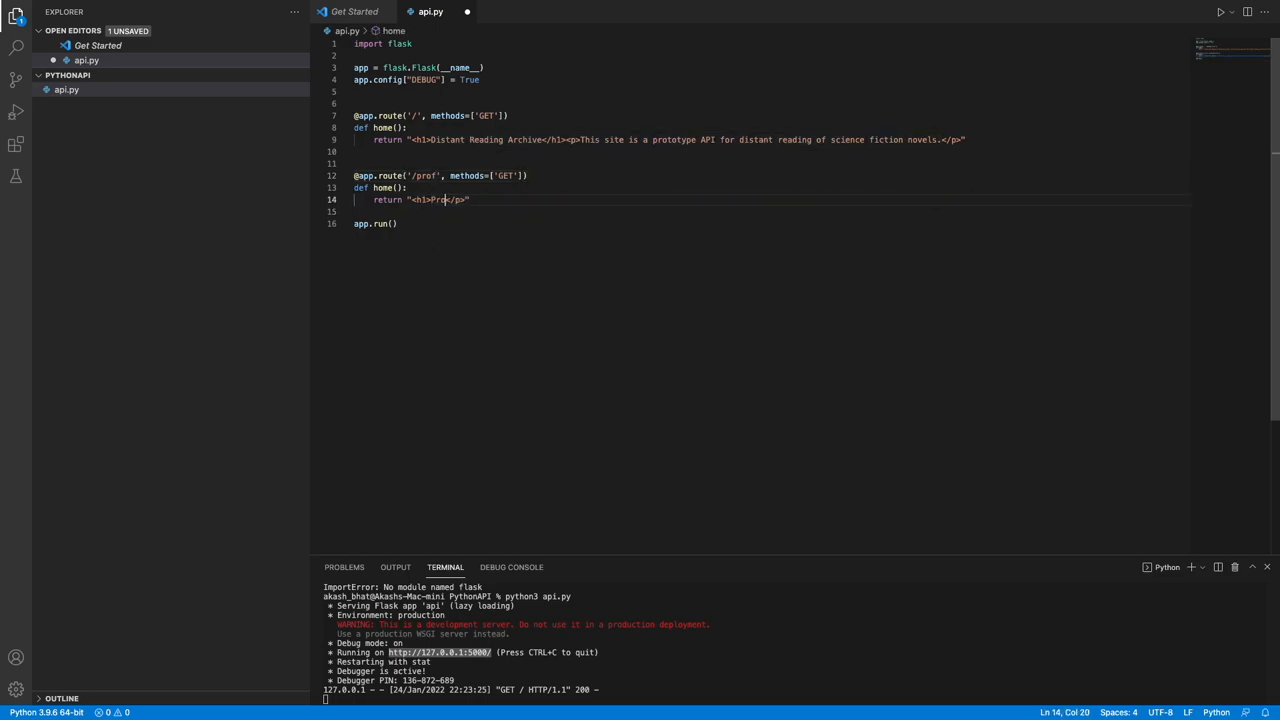
pyautogui.hotkey('ctrl', 's')
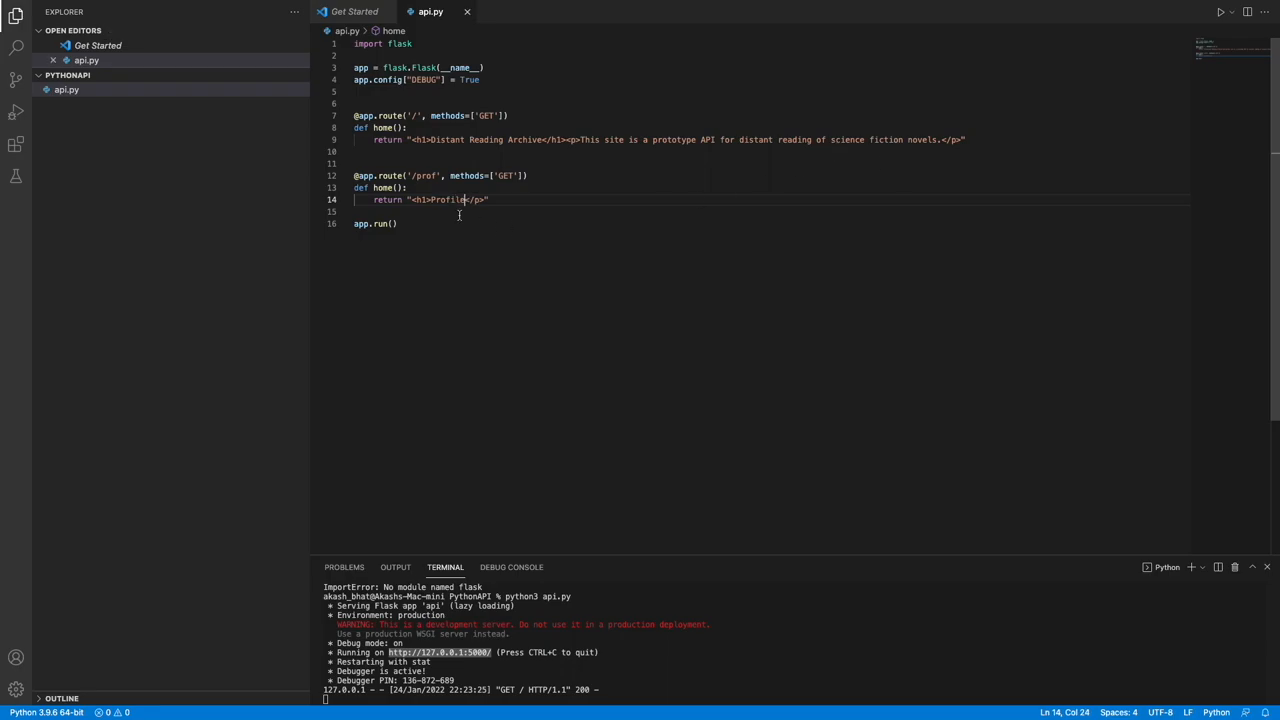
pyautogui.doubleClick(428, 176)
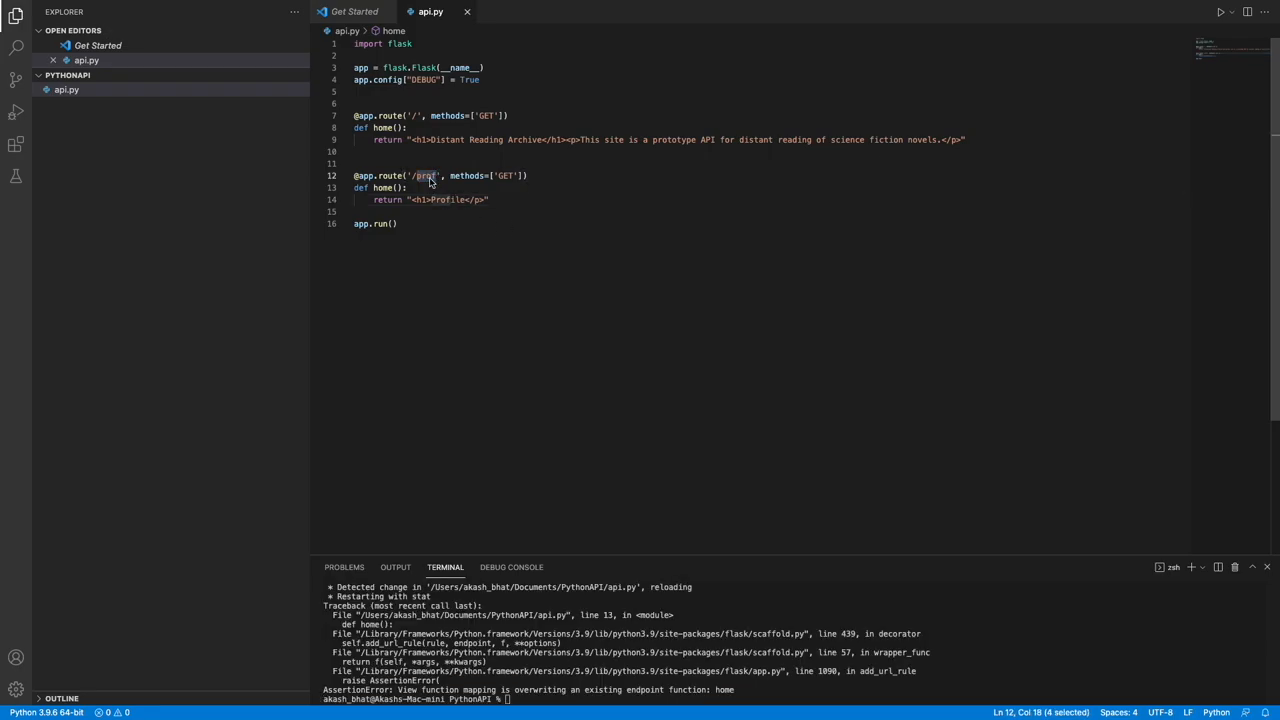
pyautogui.press('super+Tab')
pyautogui.click(735, 150)
pyautogui.write('prof')
# Step: Send the /prof request, which is refused, and return to Visual Studio Code
pyautogui.press('Return')
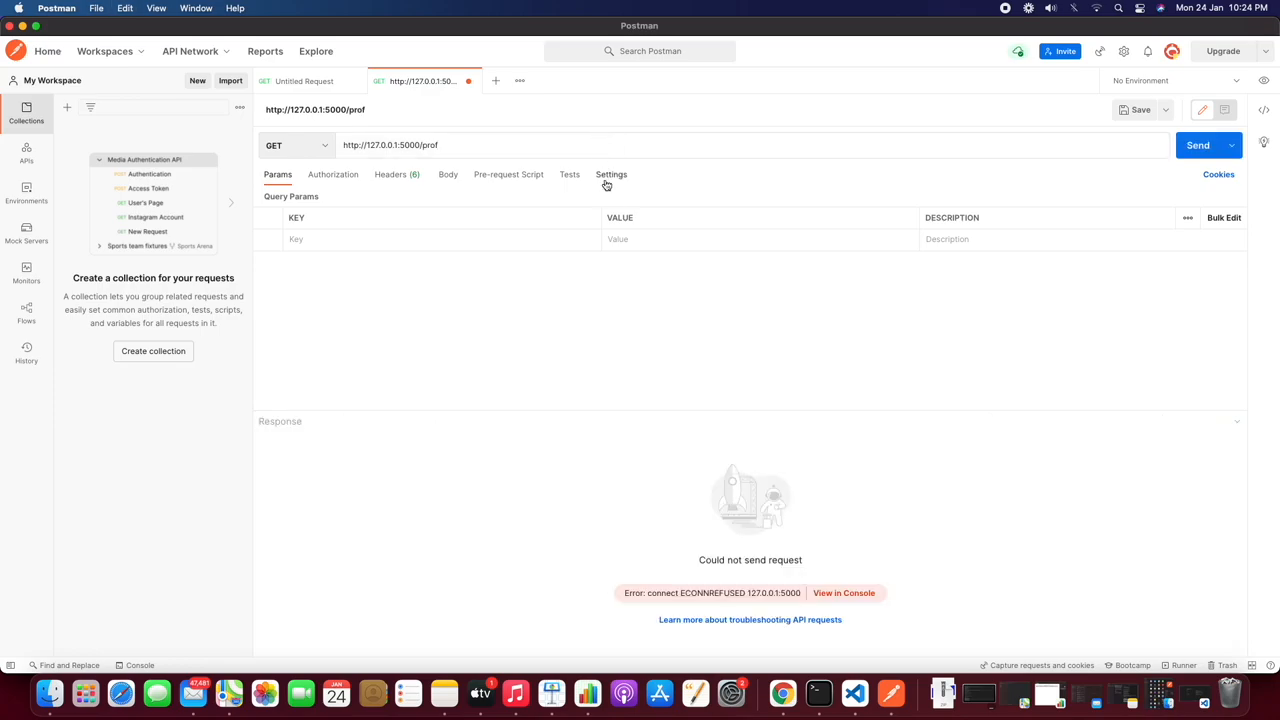
pyautogui.press('super+Tab')
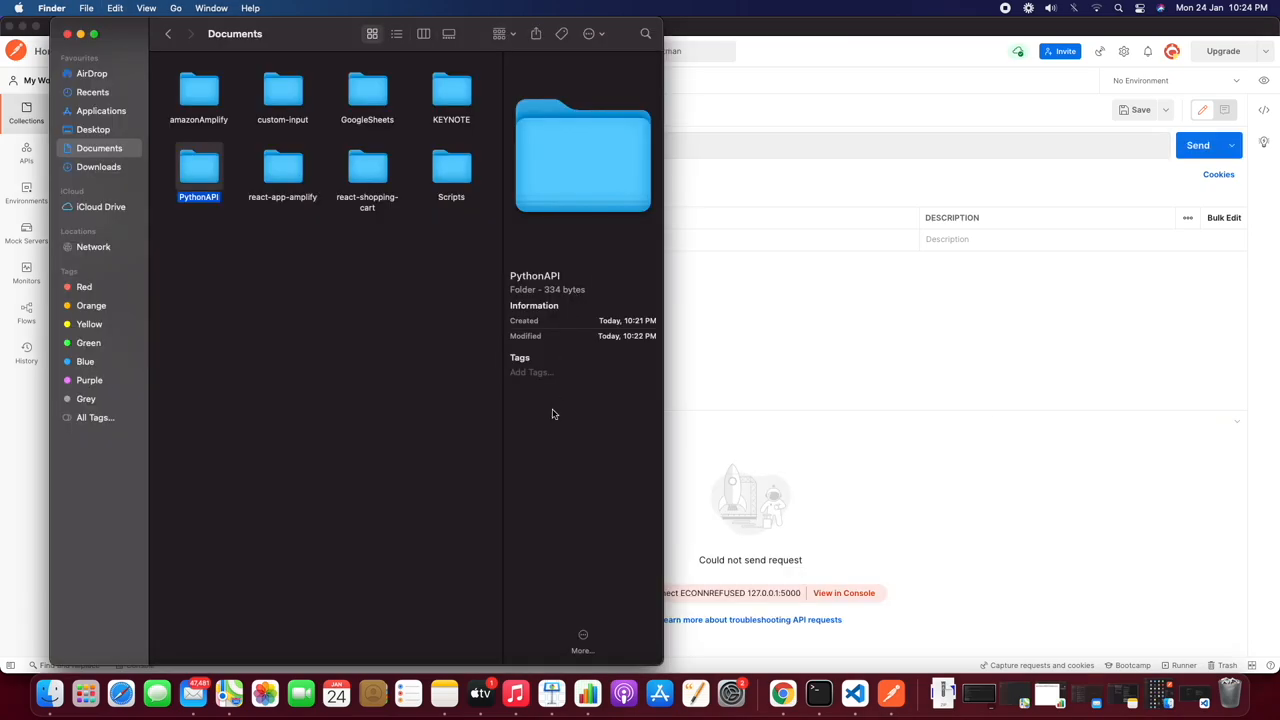
pyautogui.press('super+Tab')
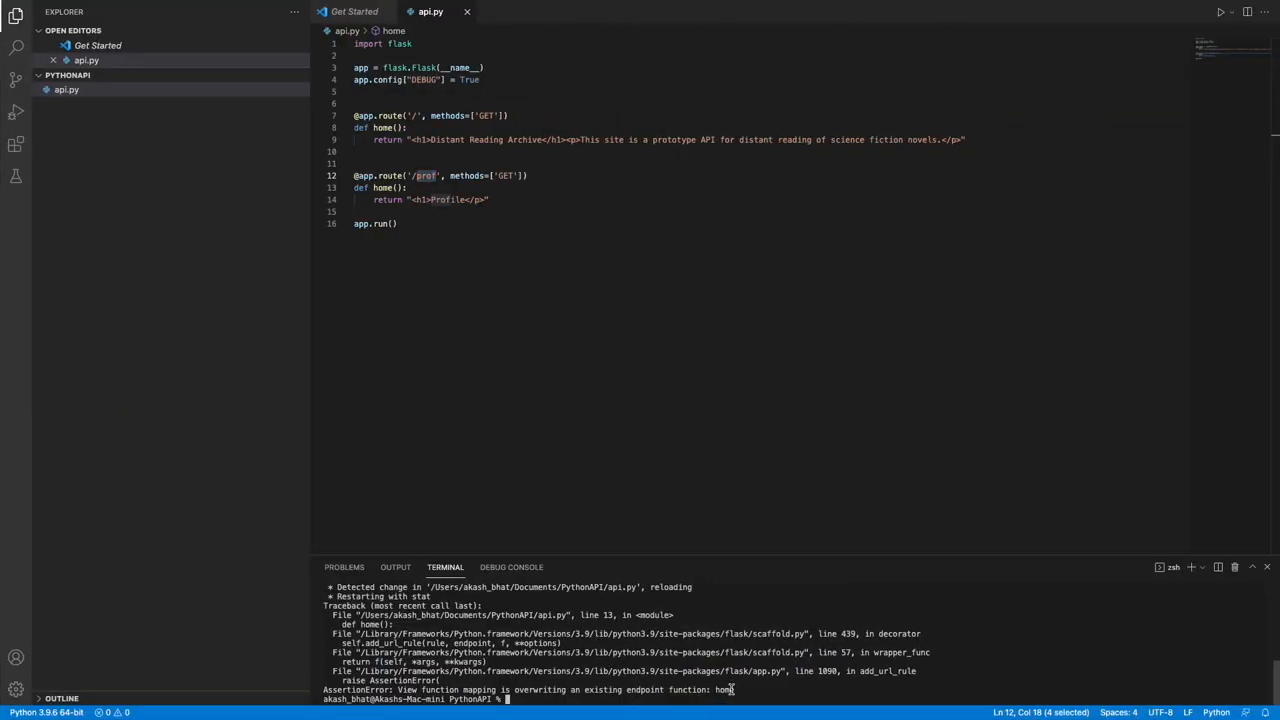
pyautogui.write('python3 api.py')
# Step: Rerun api.py to the same duplicate-endpoint error, then replace the copied /prof block with a pasted jsonify(books) route
pyautogui.press('Return')
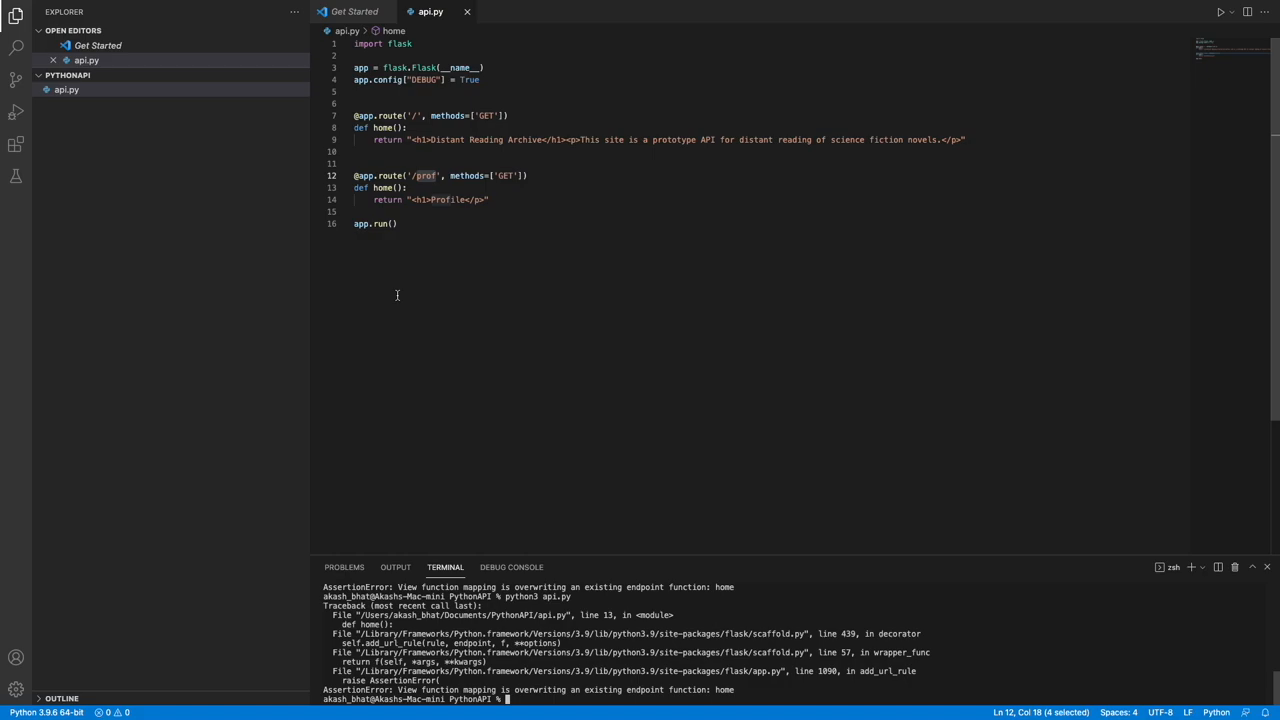
pyautogui.hotkey('ctrl', 'z')
pyautogui.hotkey('ctrl', 'z')
pyautogui.hotkey('ctrl', 'z')
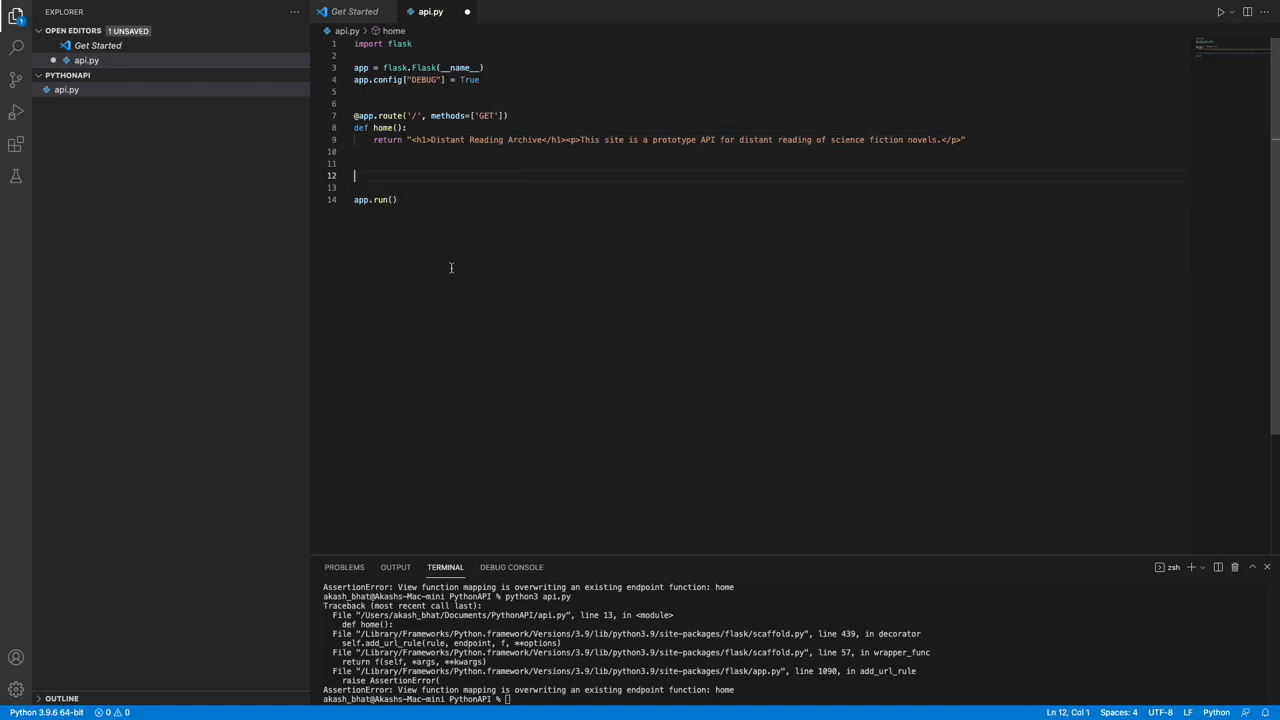
pyautogui.press('super+Tab')
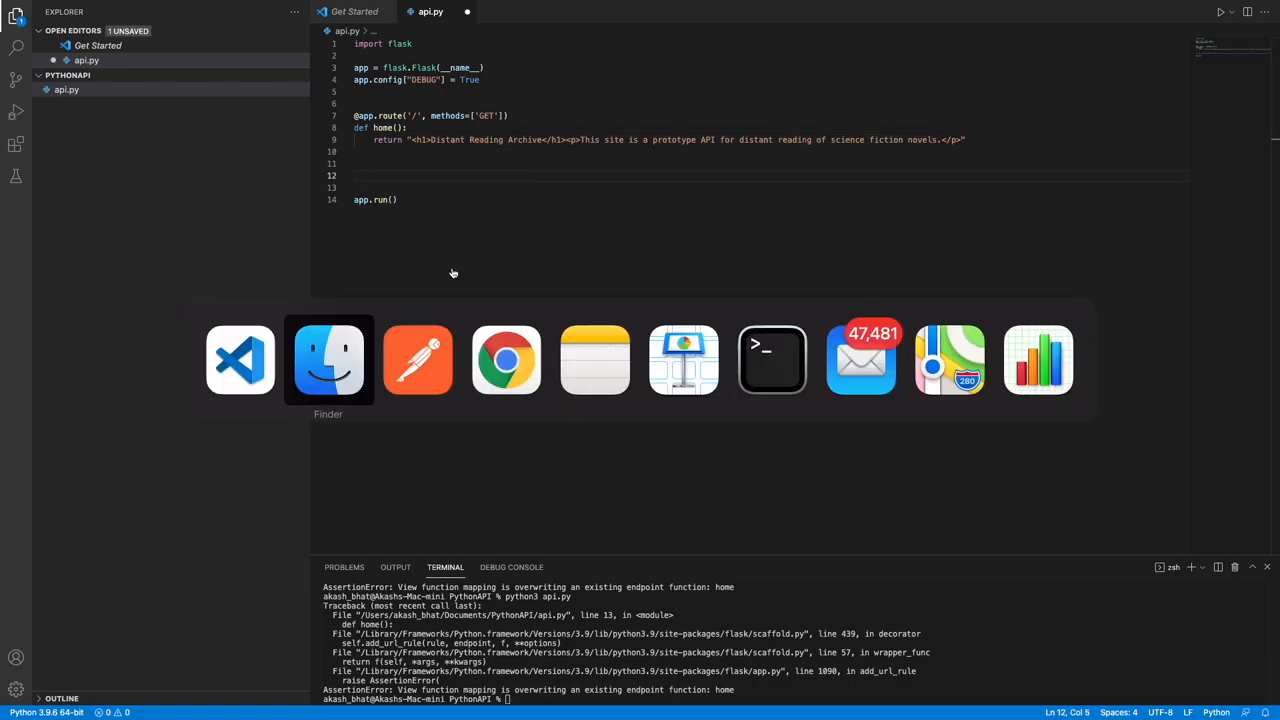
pyautogui.press('BackSpace')
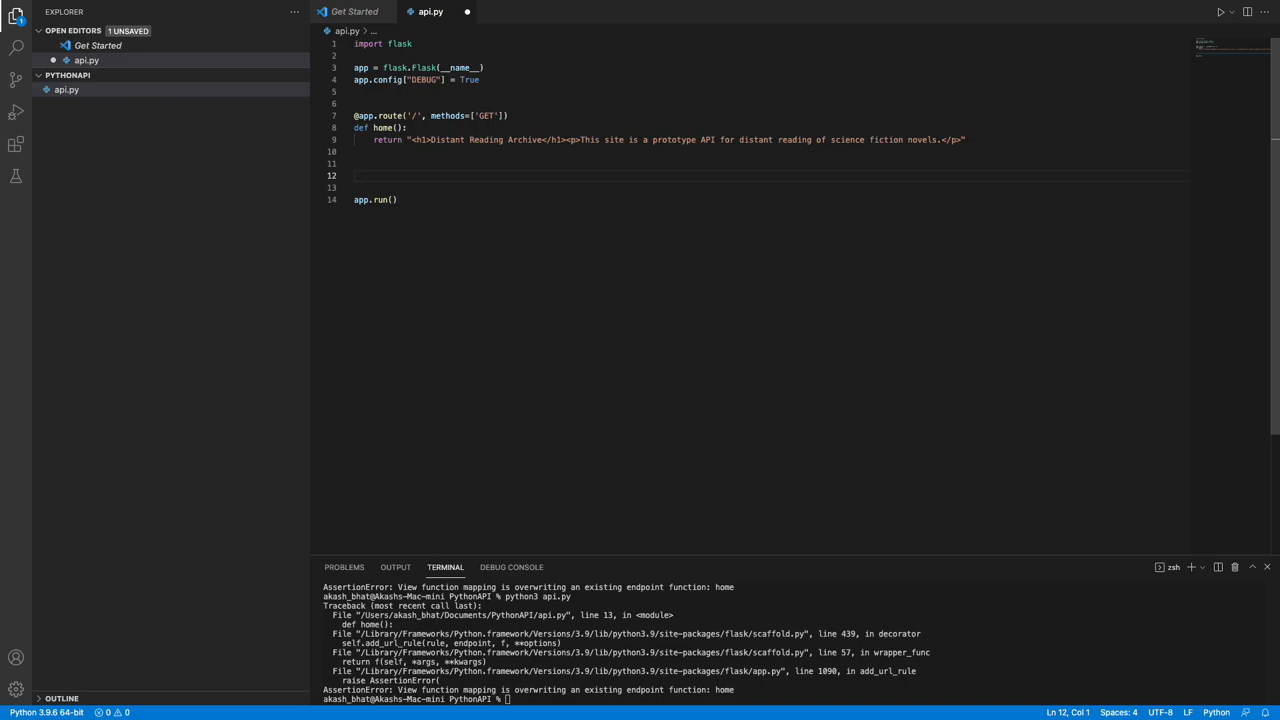
pyautogui.write("@app.route('/api/v1/resources/books/all', methods=['GET']) def api_all():     return jsonify(books)")
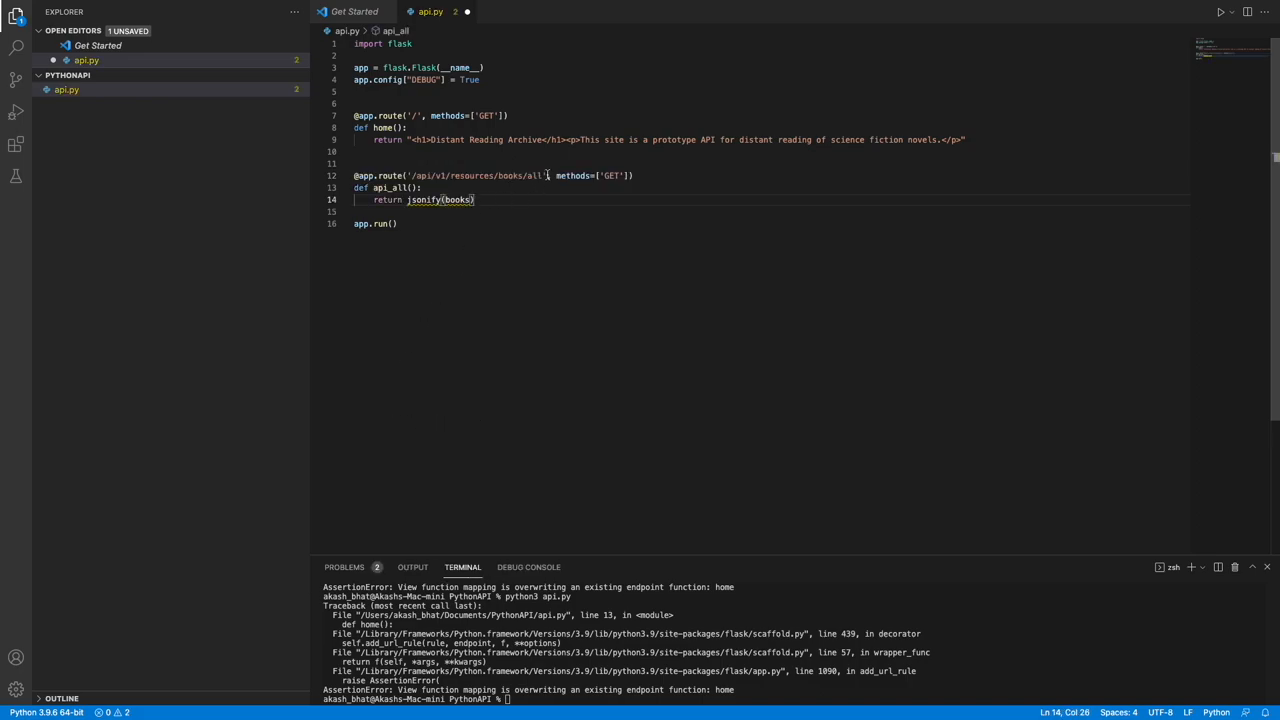
# Step: Shorten the pasted route path so it reads /prof and save api.py
pyautogui.moveTo(544, 175); pyautogui.dragTo(420, 176)
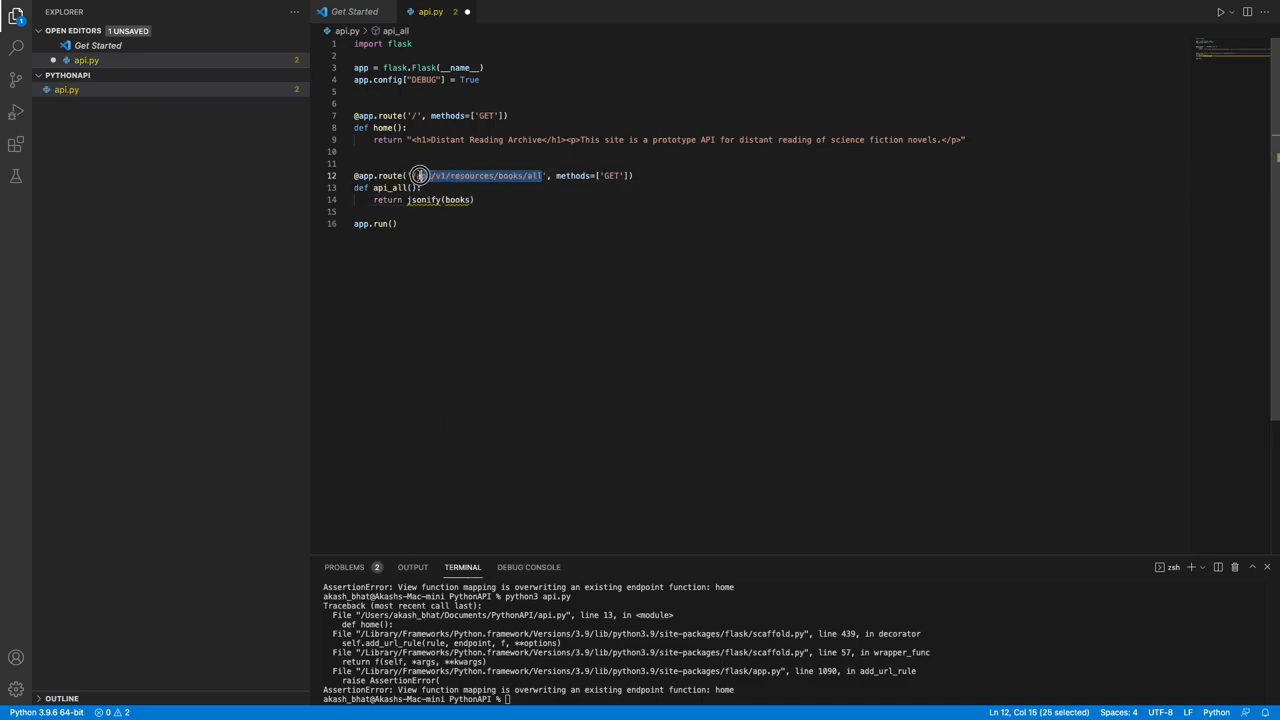
pyautogui.write('apro')
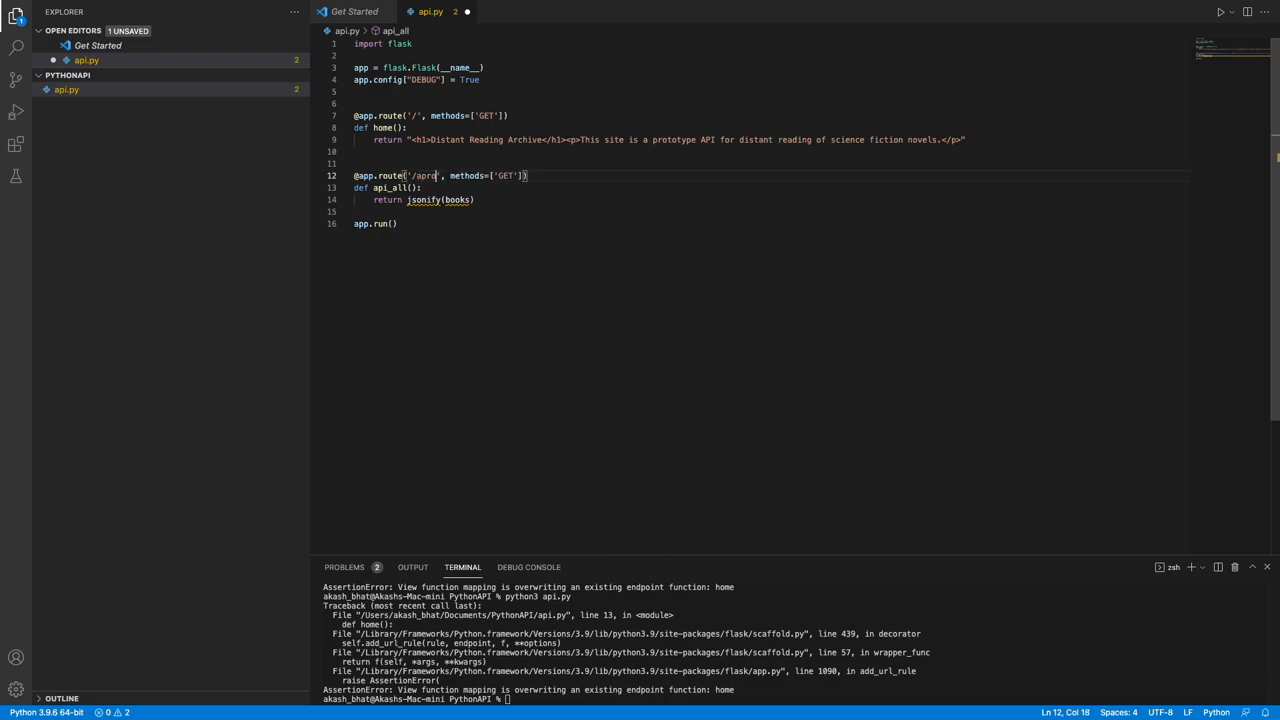
pyautogui.write('f')
pyautogui.press('Home')
pyautogui.press('End')
pyautogui.press('Left')
pyautogui.press('Left')
pyautogui.press('Left')
pyautogui.press('Left')
pyautogui.press('Left')
pyautogui.press('BackSpace')
pyautogui.hotkey('ctrl', 's')
# Step: Make the /prof route return "Profile" instead of jsonify(books), save, and focus the terminal
pyautogui.doubleClick(424, 199)
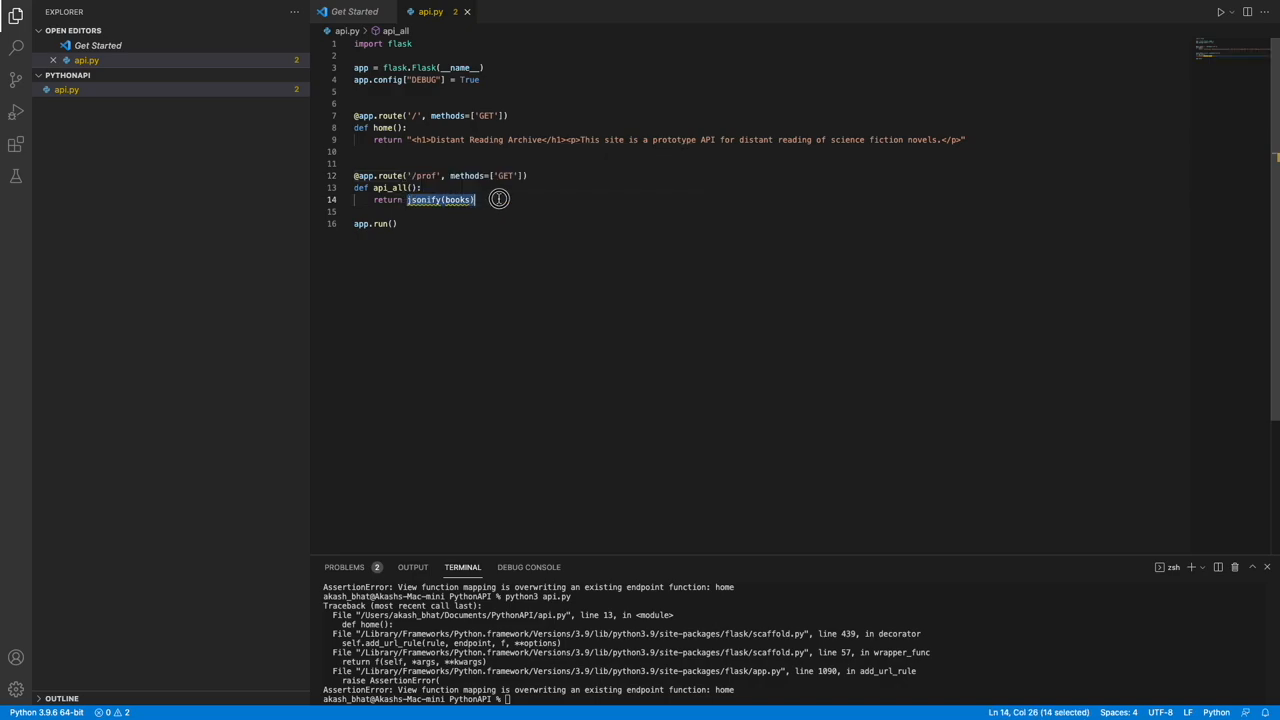
pyautogui.press('BackSpace')
pyautogui.write('"P')
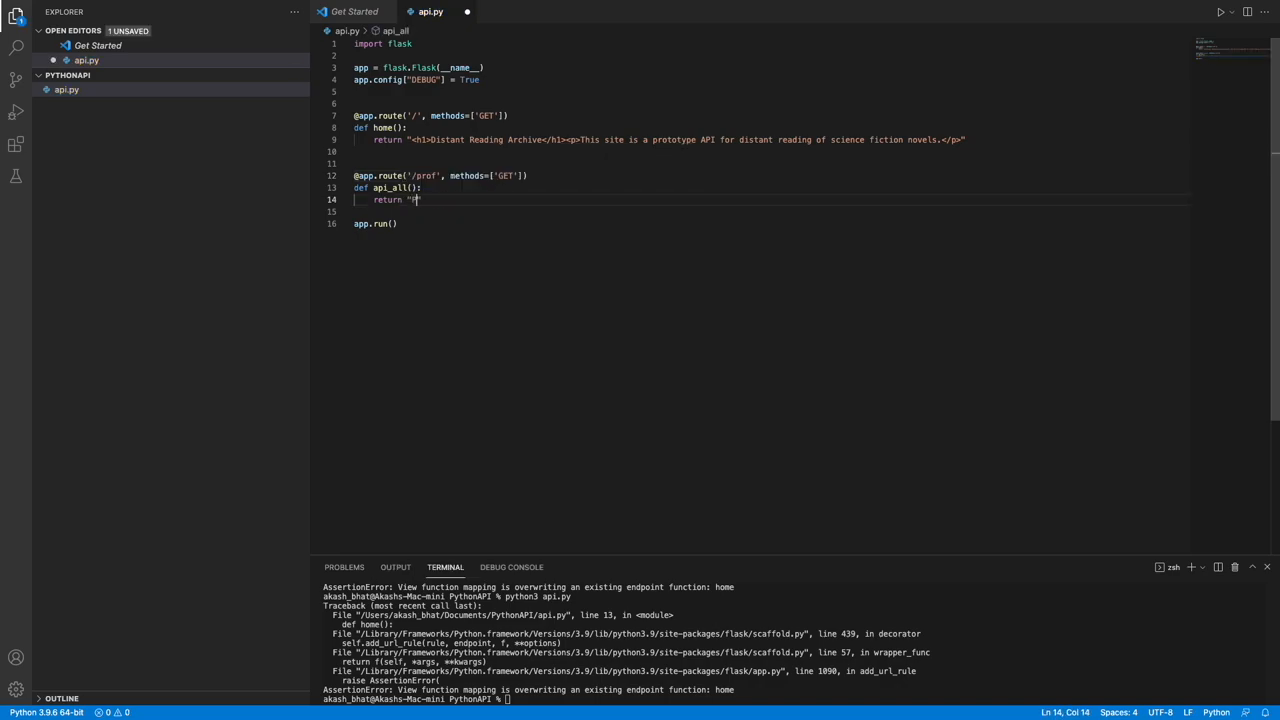
pyautogui.write('rofile')
pyautogui.hotkey('ctrl', 's')
pyautogui.doubleClick(427, 176)
pyautogui.click(588, 603)
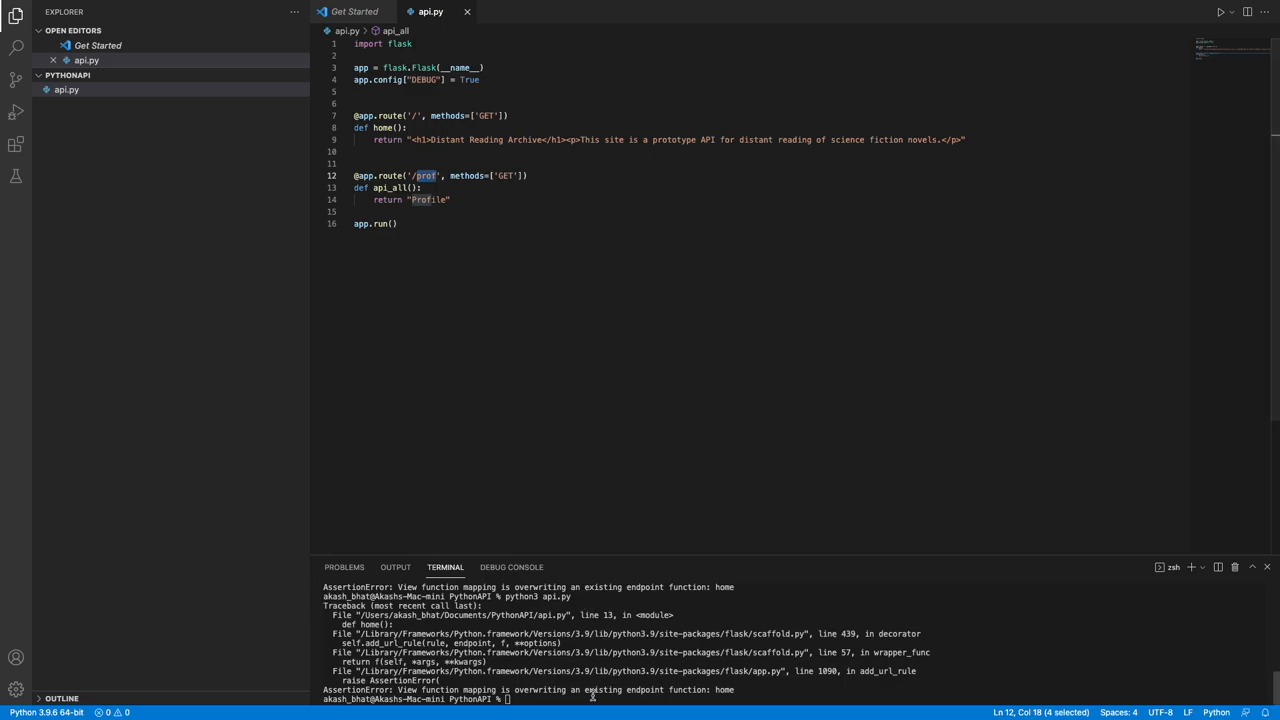
pyautogui.write('python3 api.py')
# Step: Start the Flask server and send GET /prof in Postman, receiving 200 OK with body "Profile"
pyautogui.press('Return')
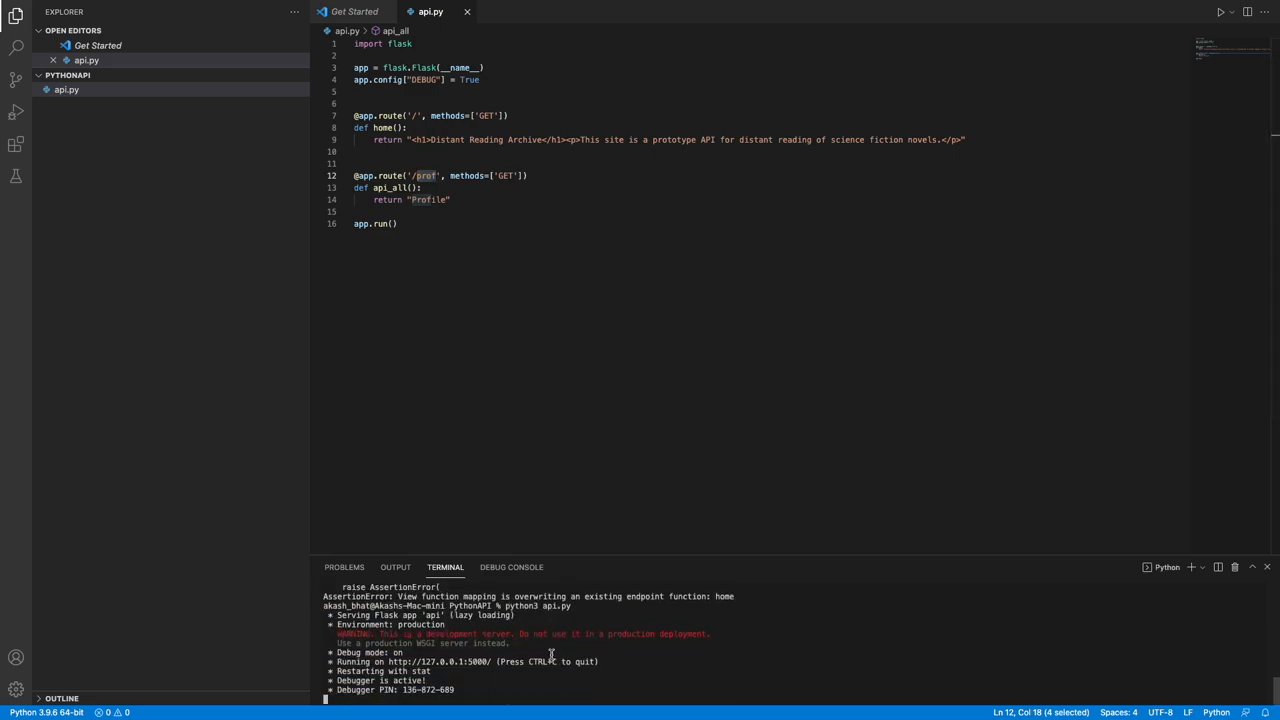
pyautogui.press('super+Tab')
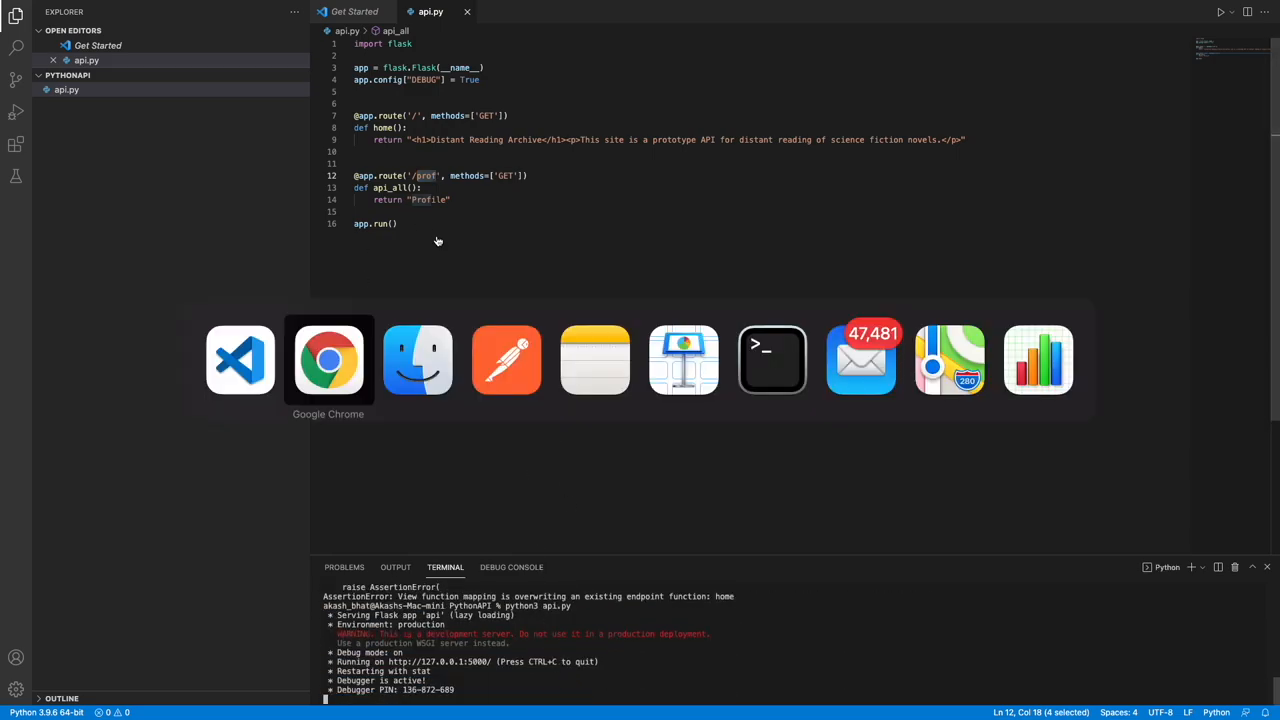
pyautogui.press('super+Tab')
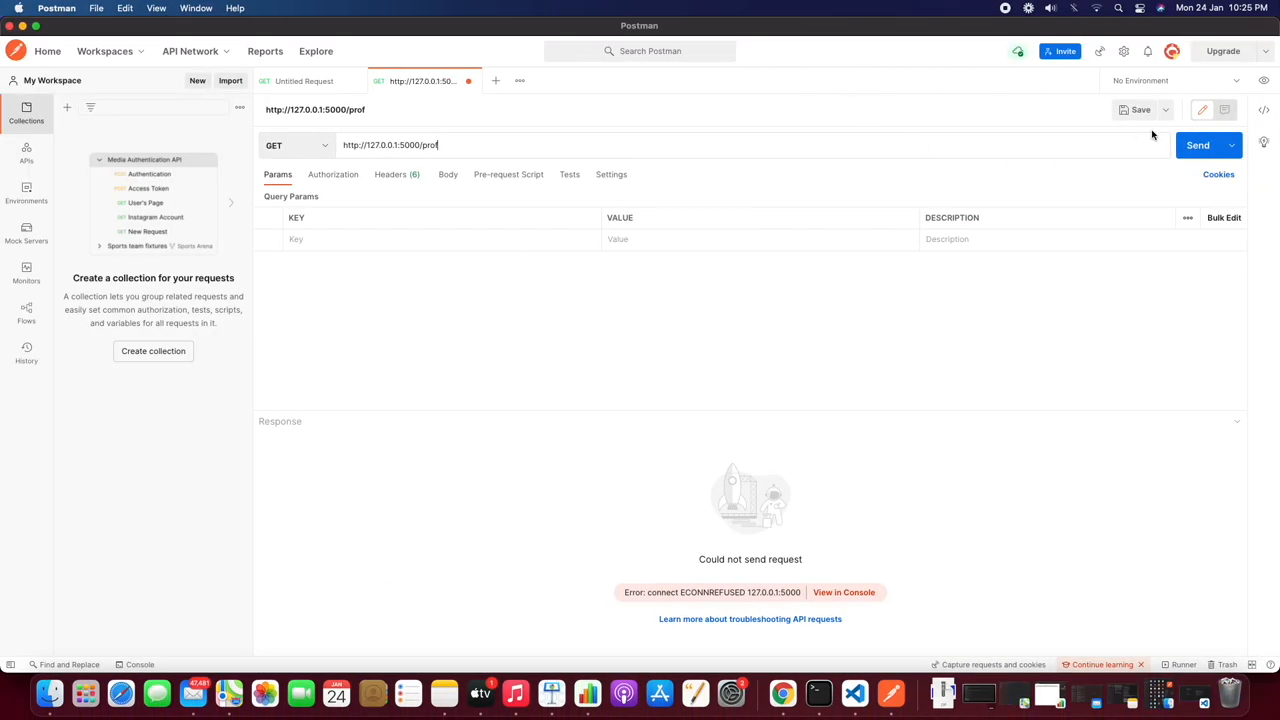
pyautogui.click(1198, 145)
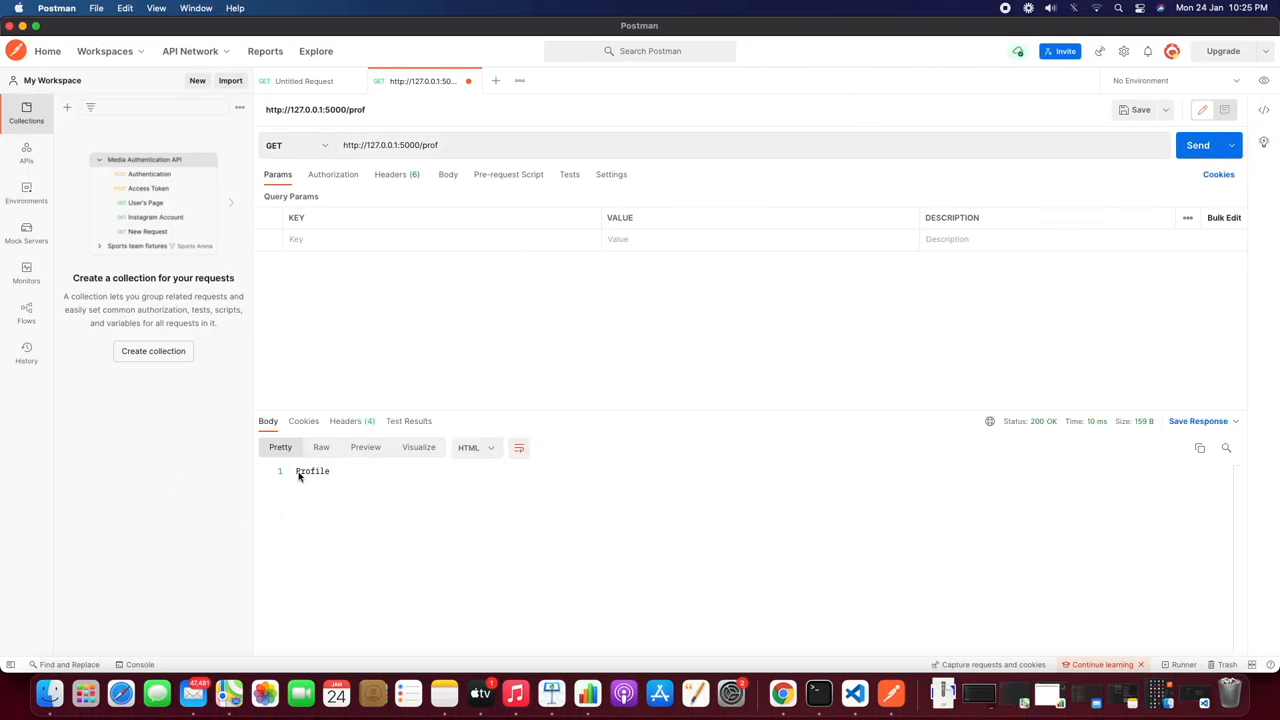
pyautogui.doubleClick(312, 471)
pyautogui.press('super+Tab')
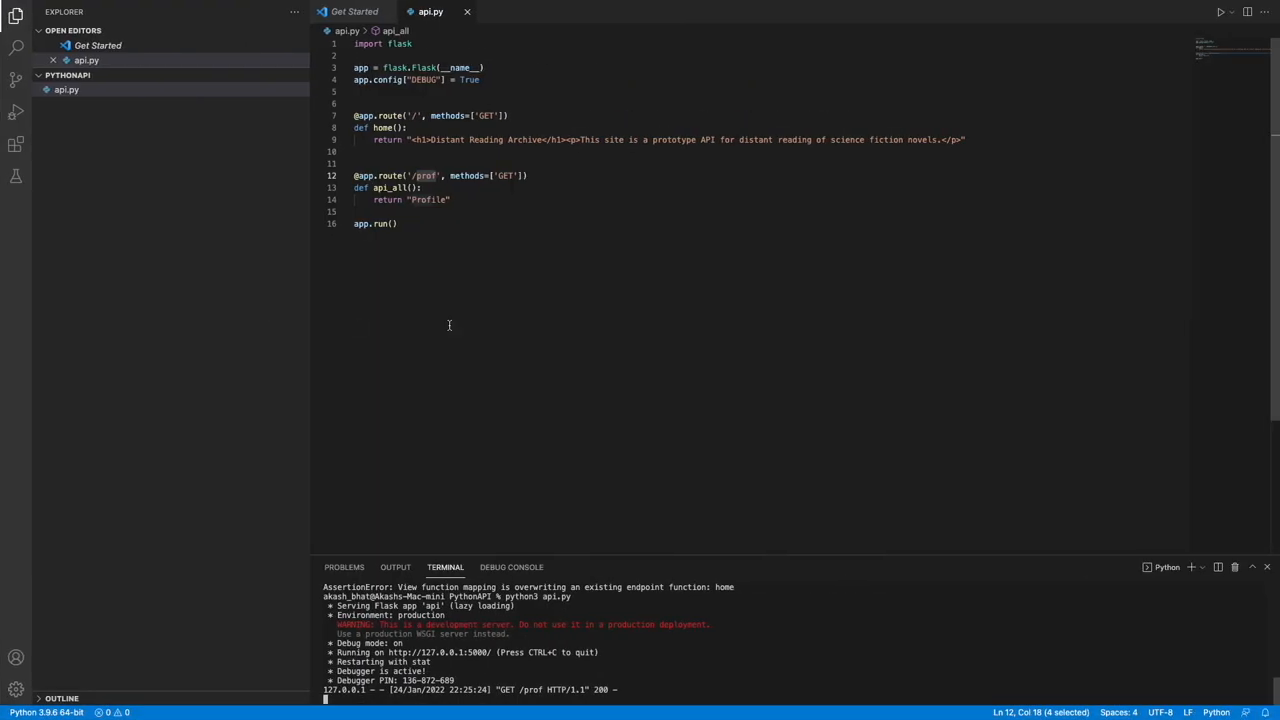
# Step: Comment out the DEBUG config line in api.py and save
pyautogui.click(449, 262)
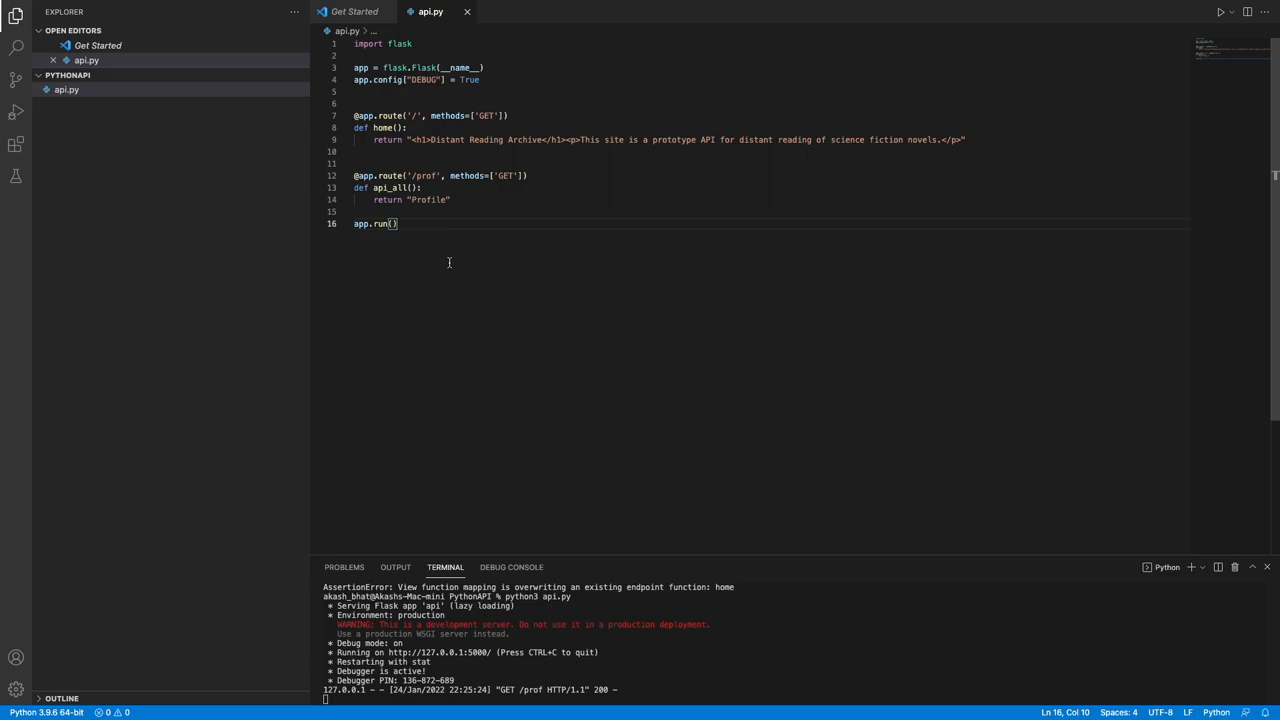
pyautogui.click(496, 80)
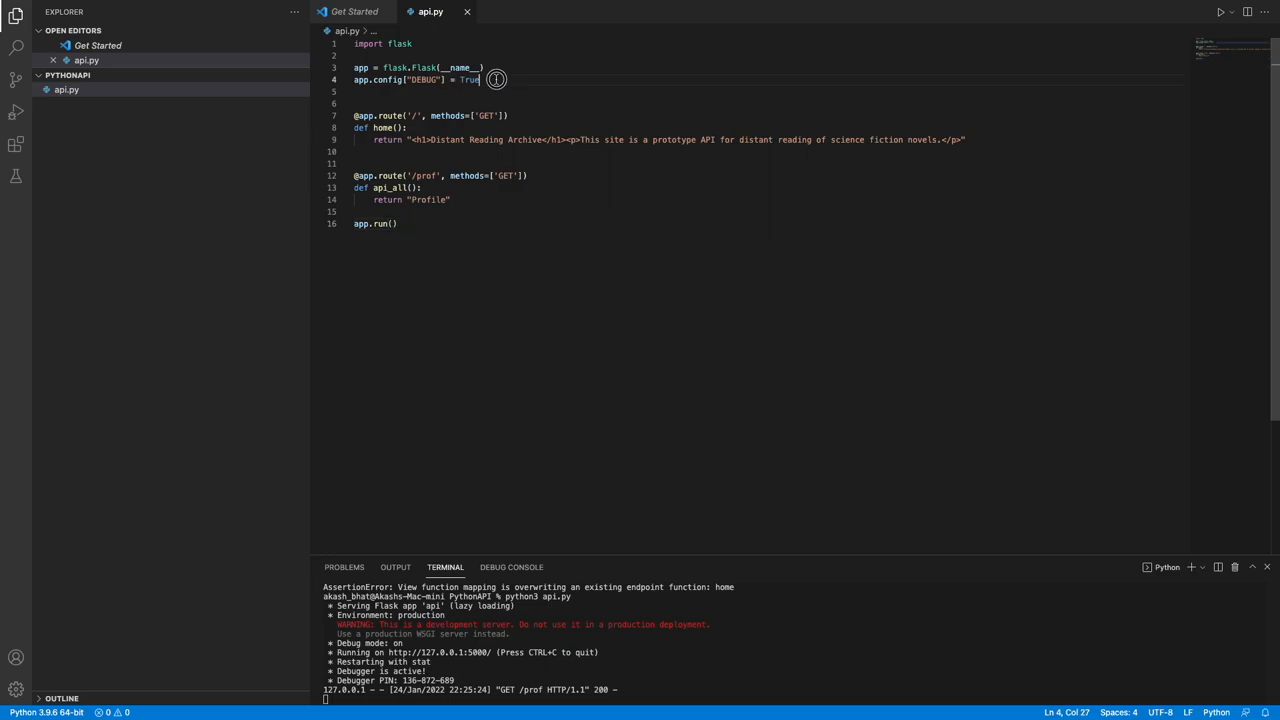
pyautogui.hotkey('ctrl', '/')
pyautogui.hotkey('ctrl', 's')
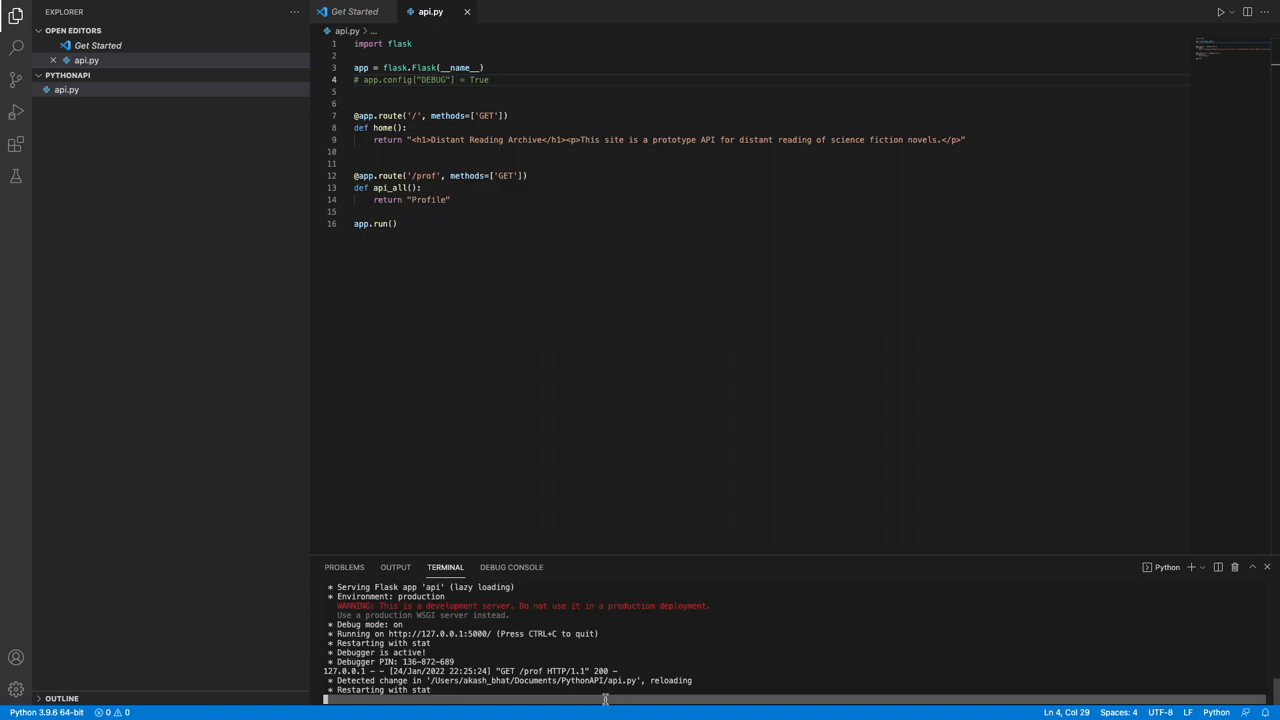
# Step: Suspend the running Flask server from the terminal with Ctrl+Z
pyautogui.click(486, 470)
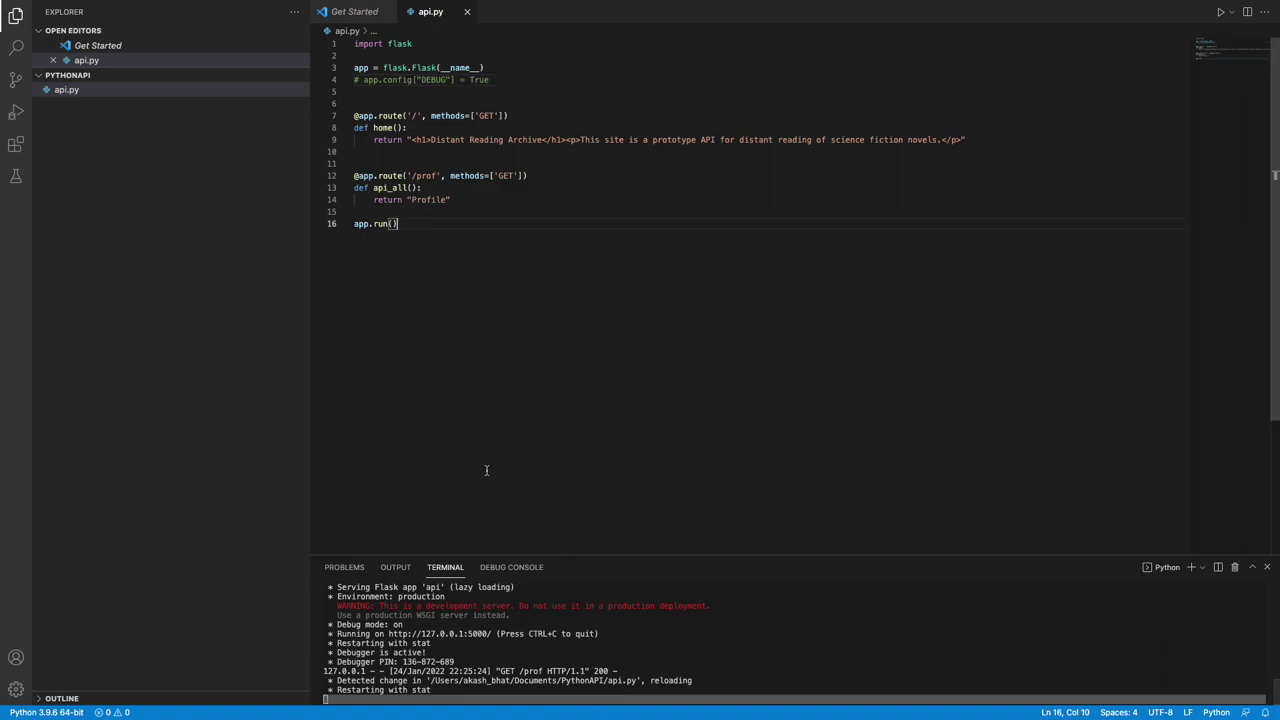
pyautogui.click(540, 690)
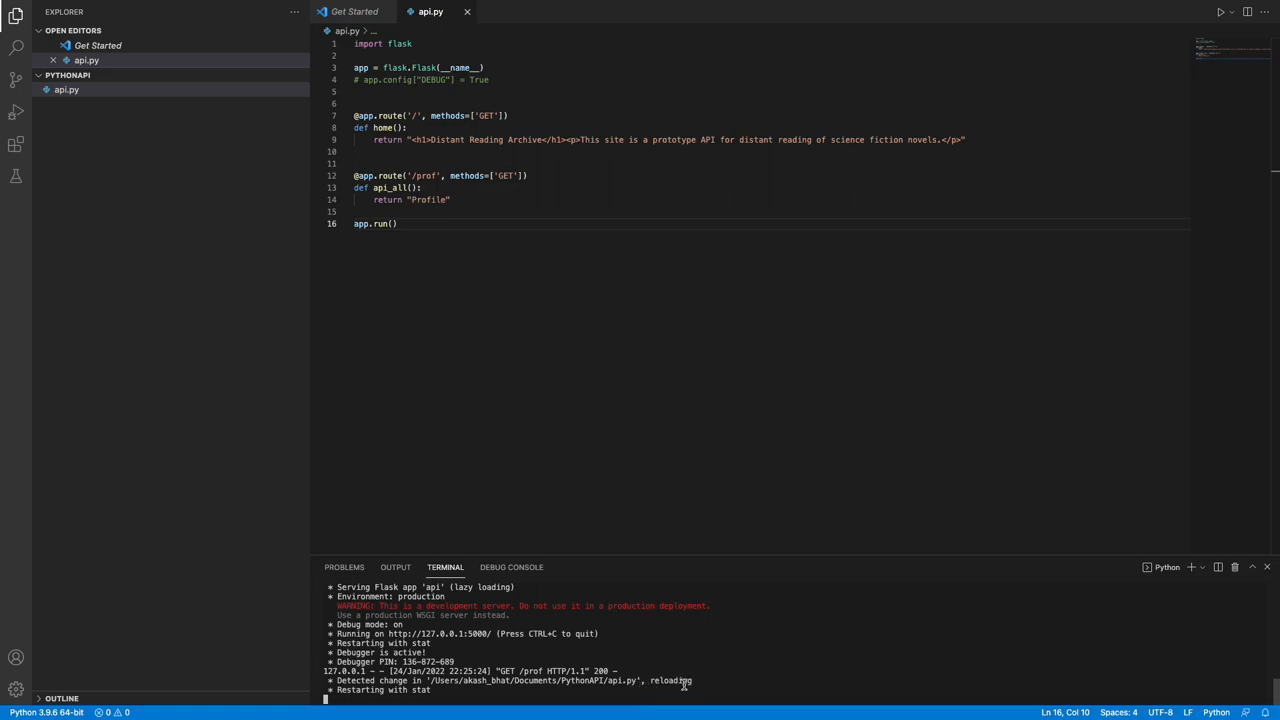
pyautogui.hotkey('ctrl', 'z')
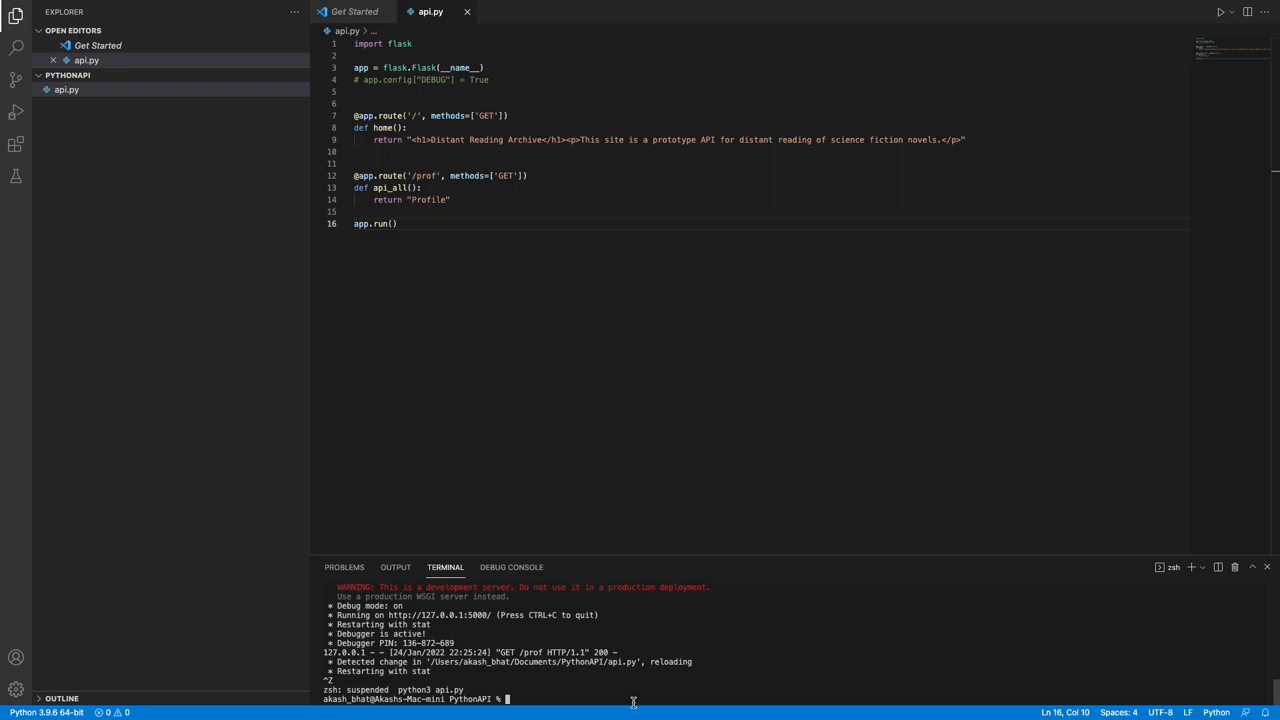
# Step: Add blank lines below the /prof route, above app.run(), in api.py
pyautogui.press('super+Tab')
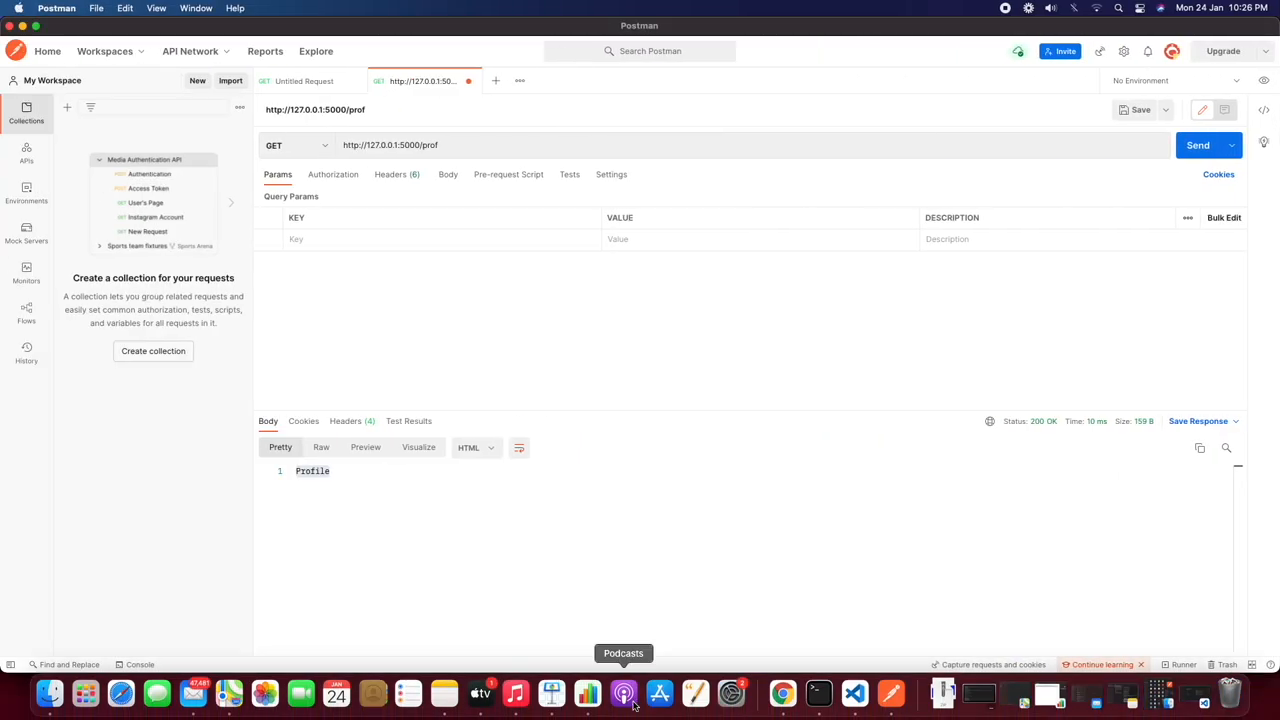
pyautogui.press('super+Tab')
pyautogui.click(460, 210)
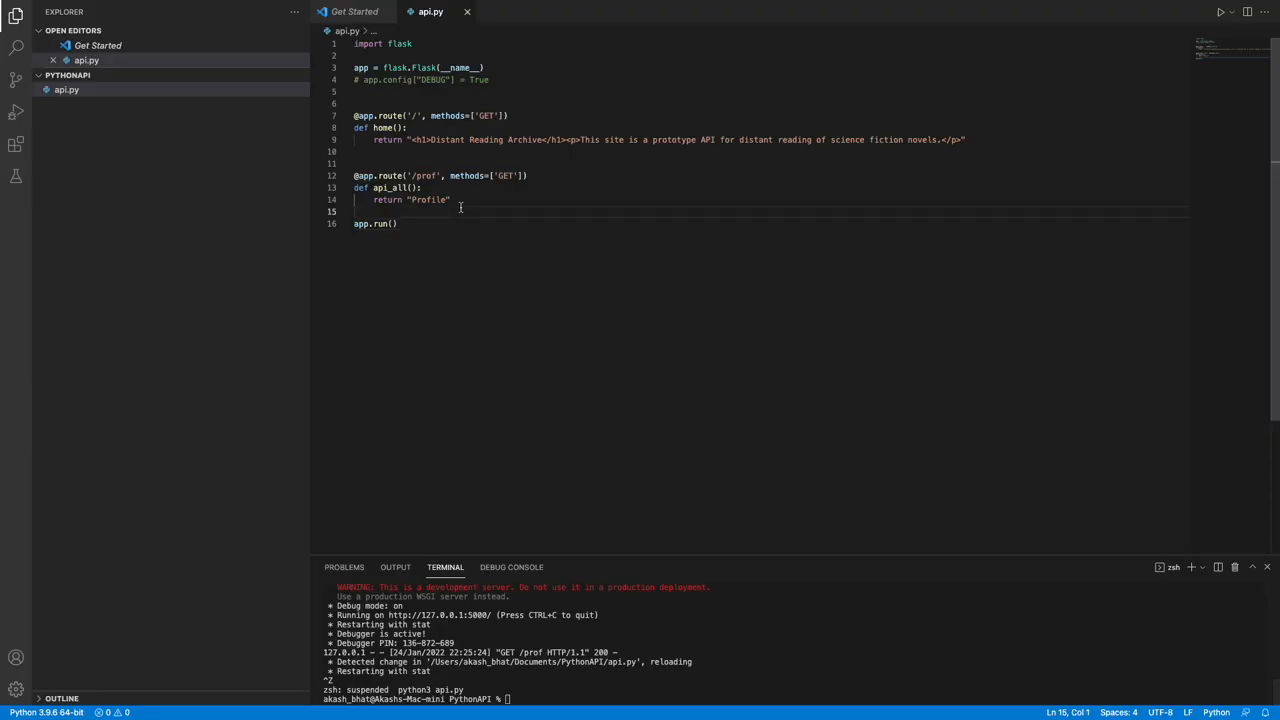
pyautogui.press('Return')
pyautogui.press('Return')
pyautogui.press('Return')
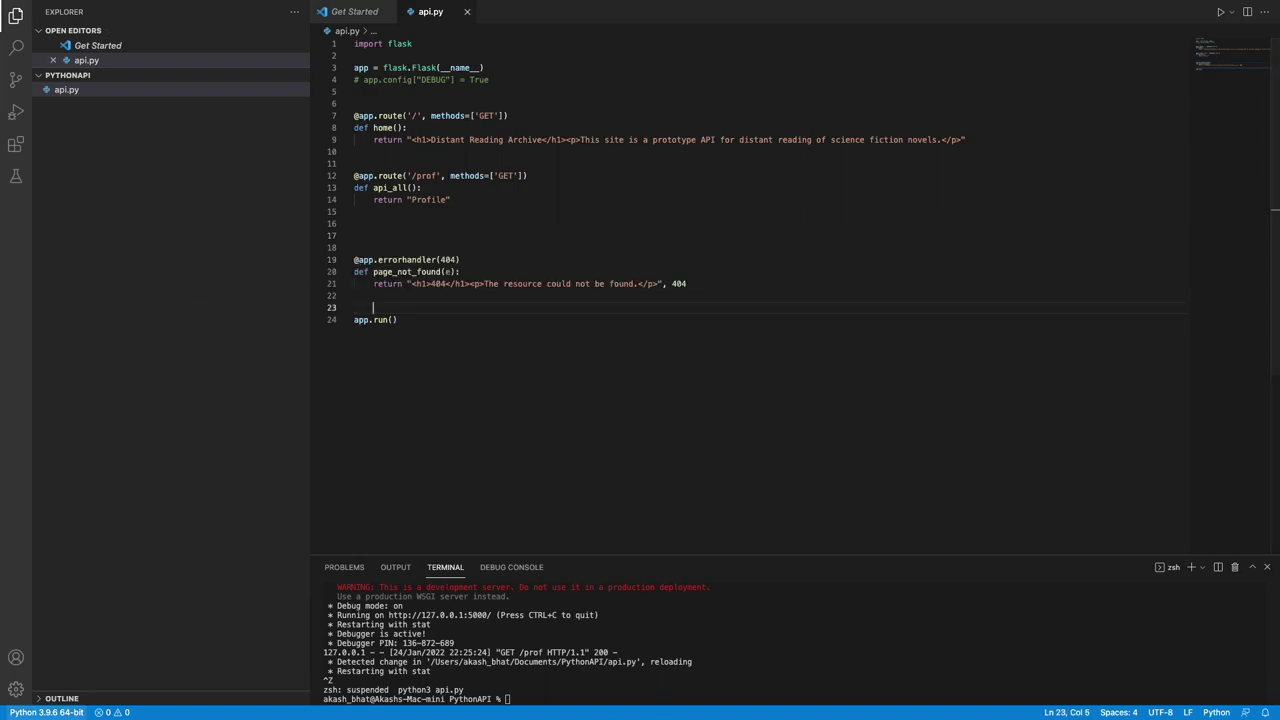
# Step: In Postman, send a request to the nonexistent /profa path
pyautogui.press('super+Tab')
pyautogui.press('super+Tab')
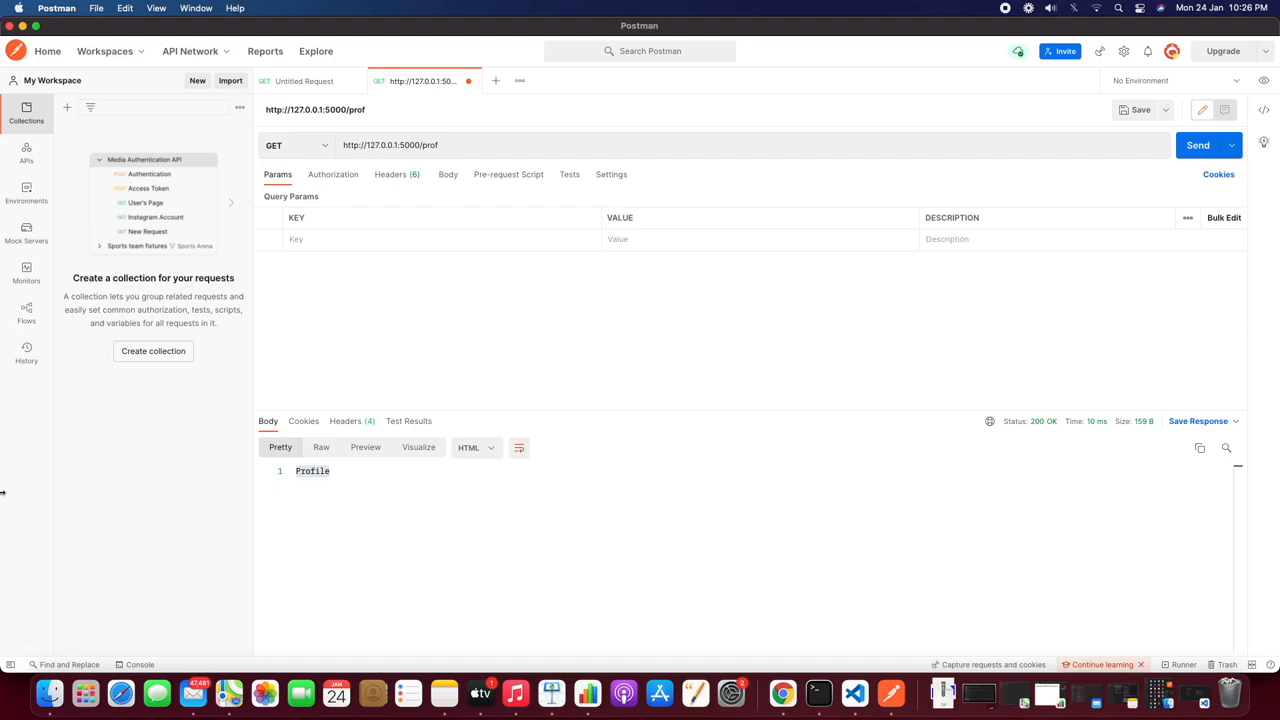
pyautogui.click(462, 144)
pyautogui.write('a')
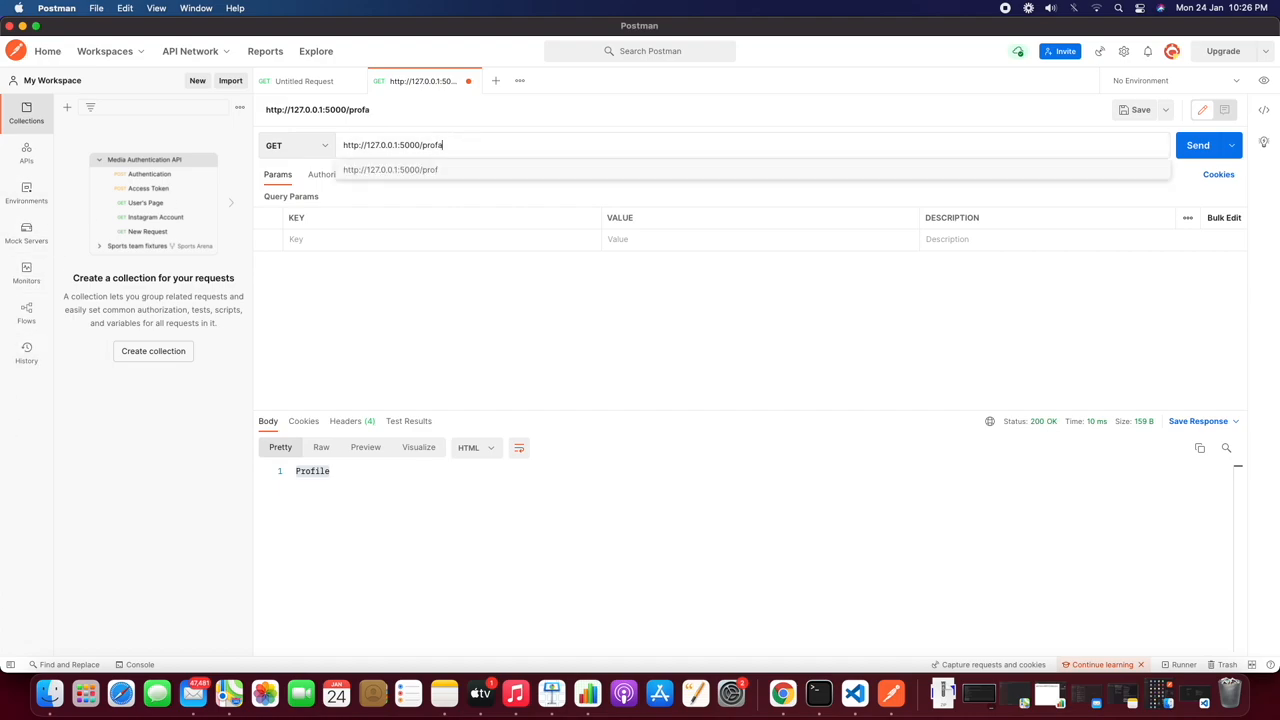
pyautogui.press('super+Return')
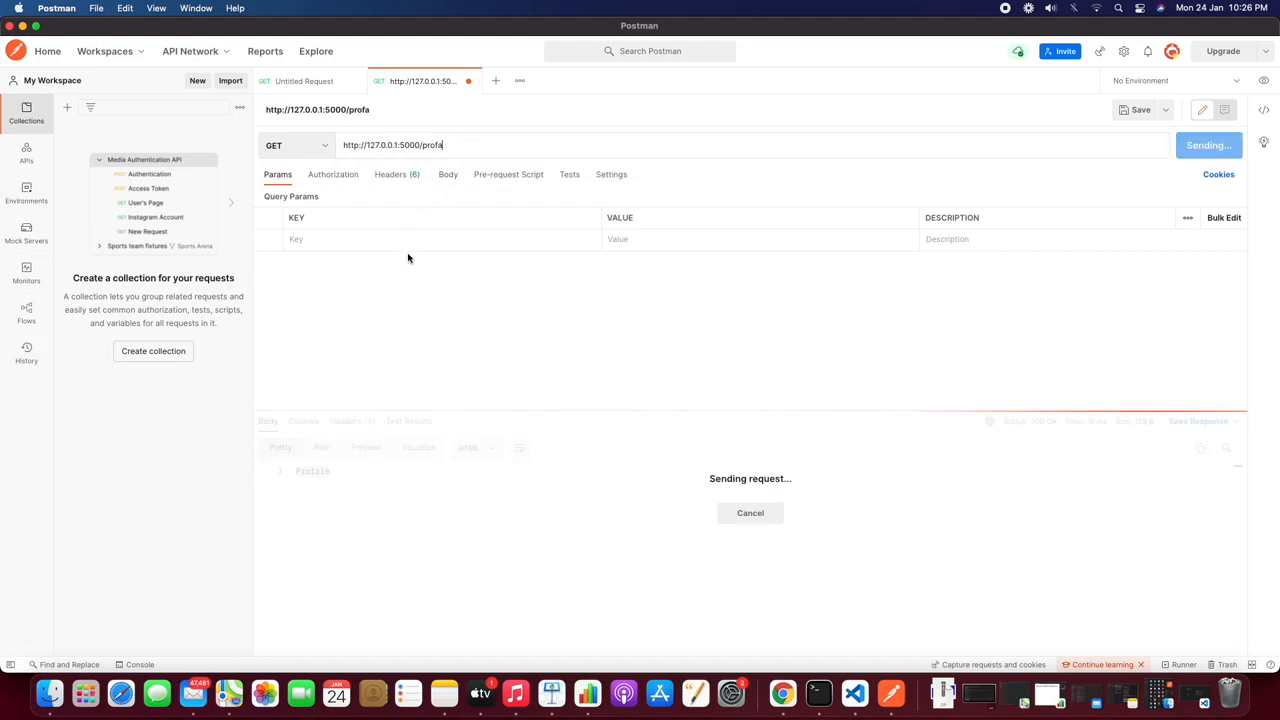
# Step: Rerun python3 api.py, which fails with 'Address already in use'
pyautogui.press('super+Tab')
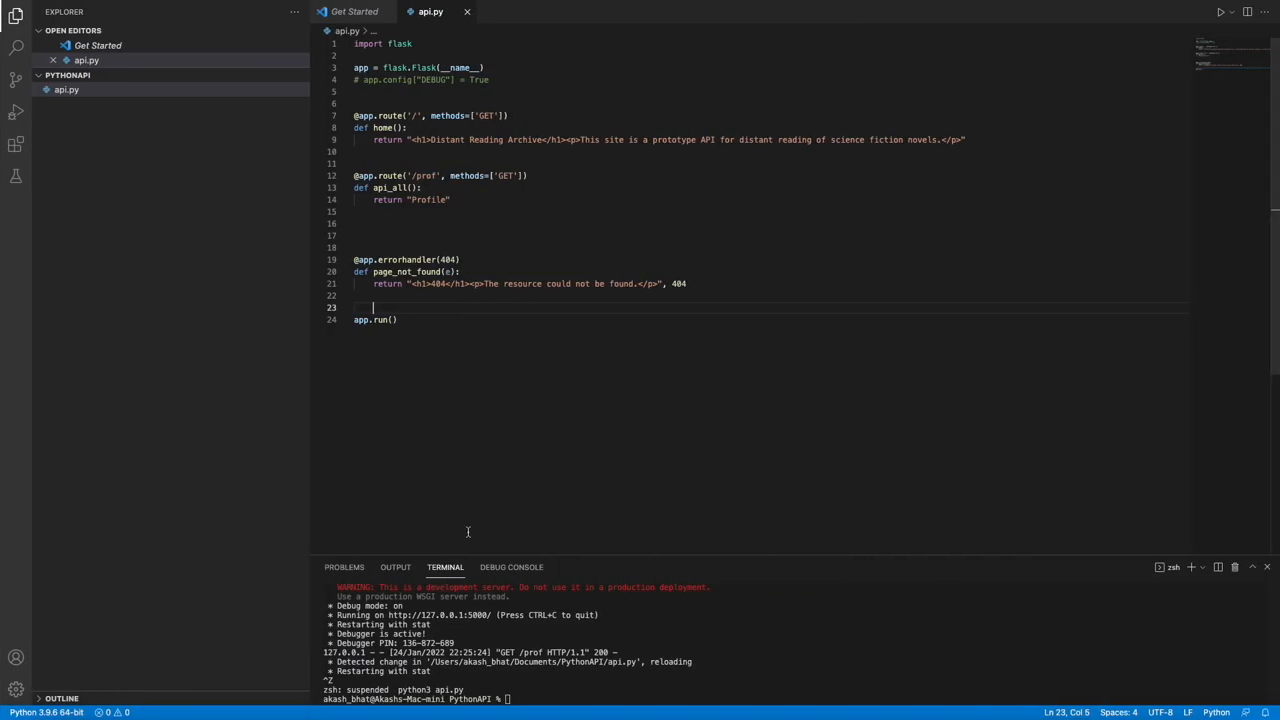
pyautogui.press('Up')
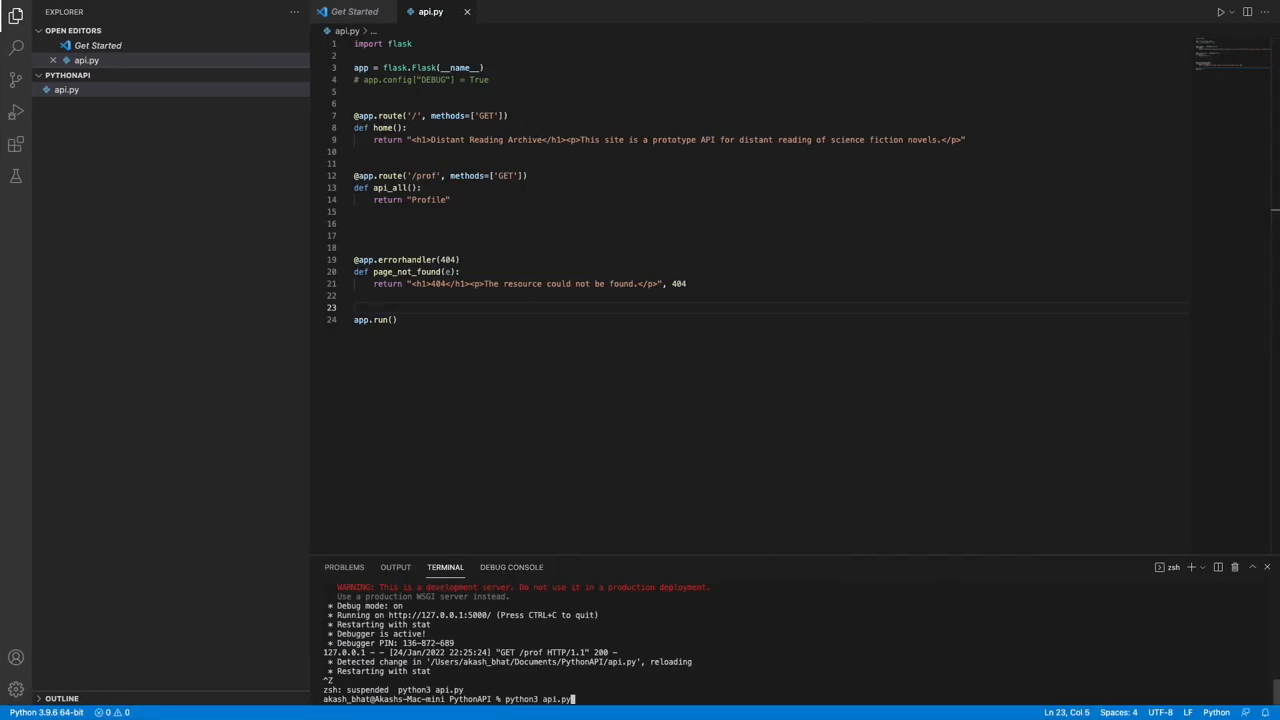
pyautogui.press('Return')
pyautogui.press('super+Tab')
pyautogui.press('super+Tab')
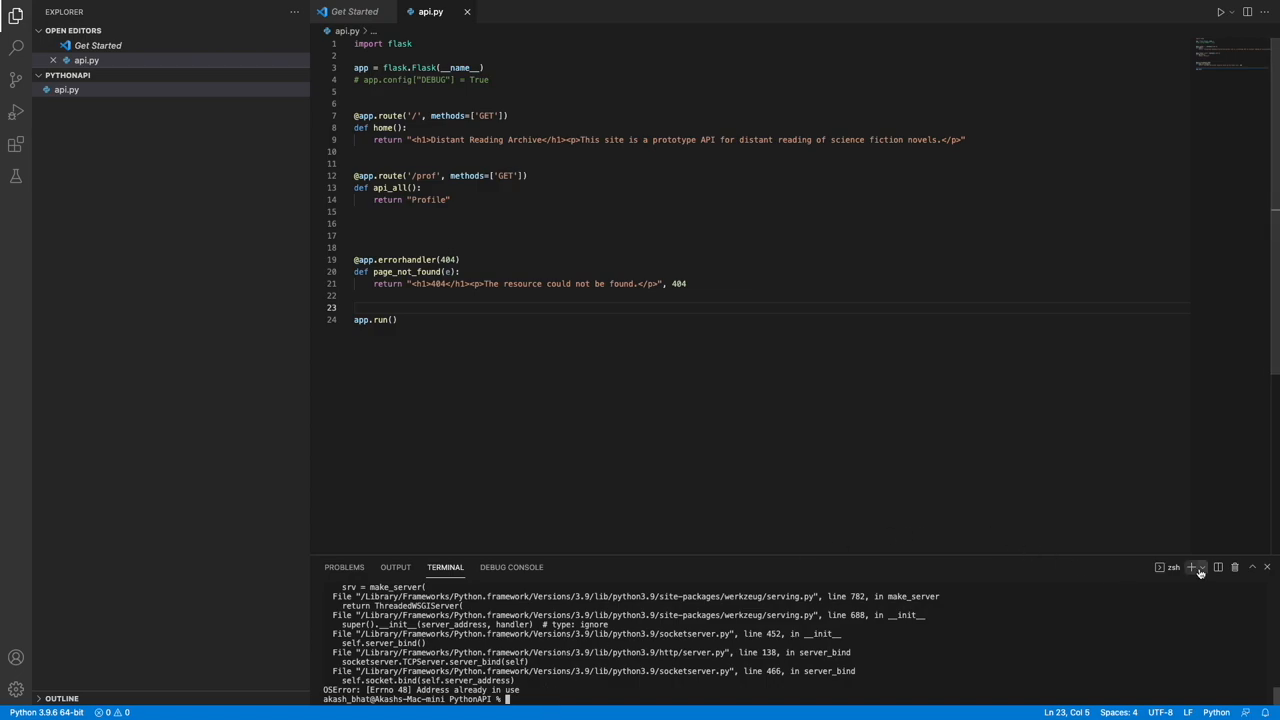
# Step: Clear the terminal output and bring up the new terminal shell choices
pyautogui.click(557, 667)
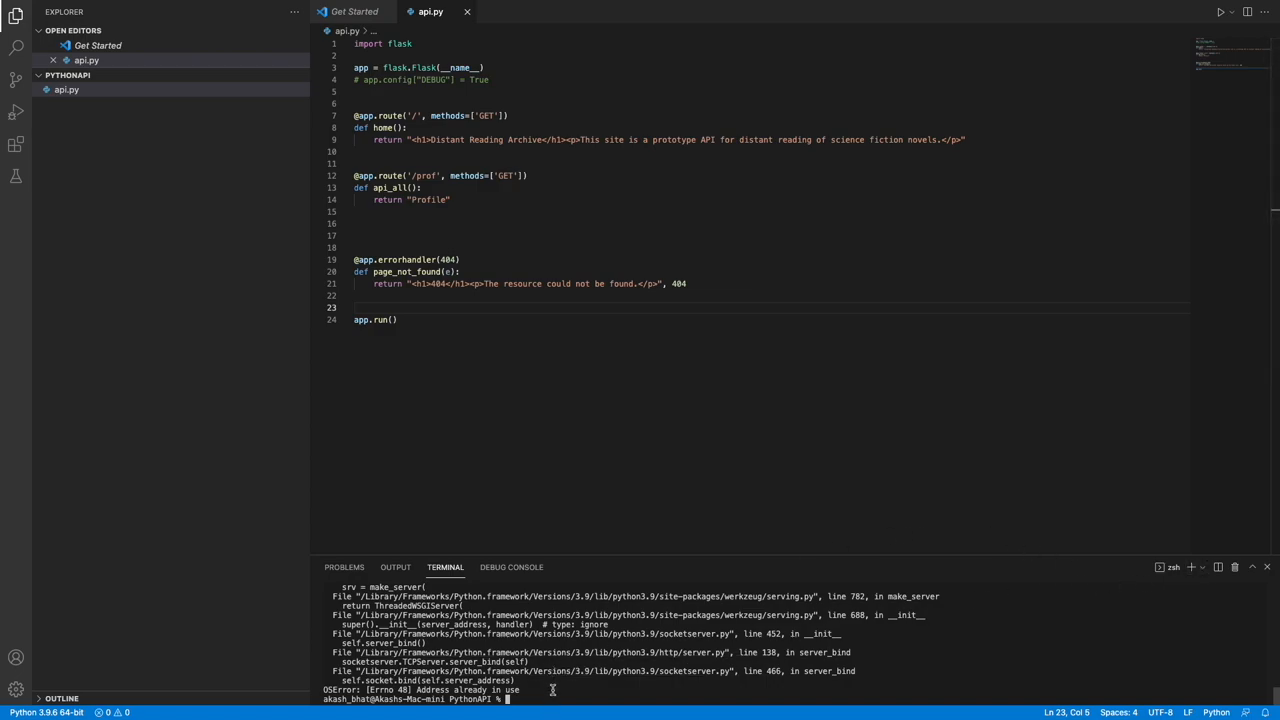
pyautogui.write('clear')
pyautogui.press('Return')
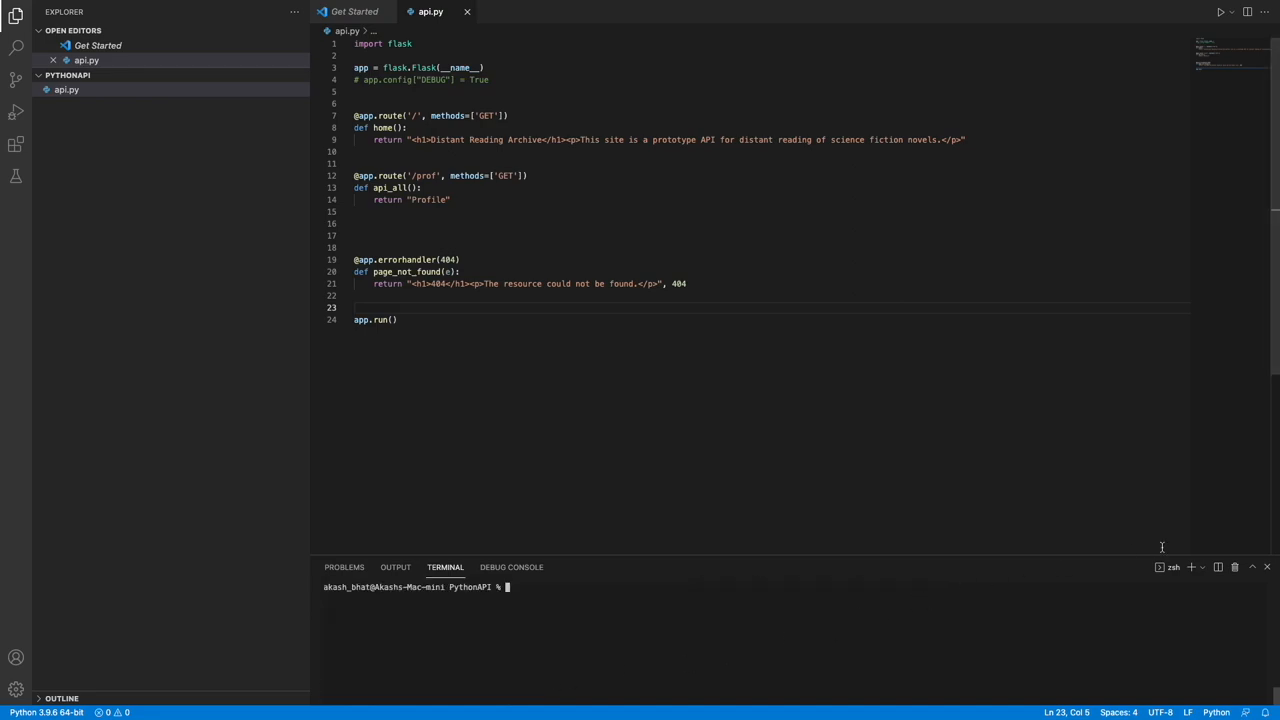
pyautogui.click(1202, 567)
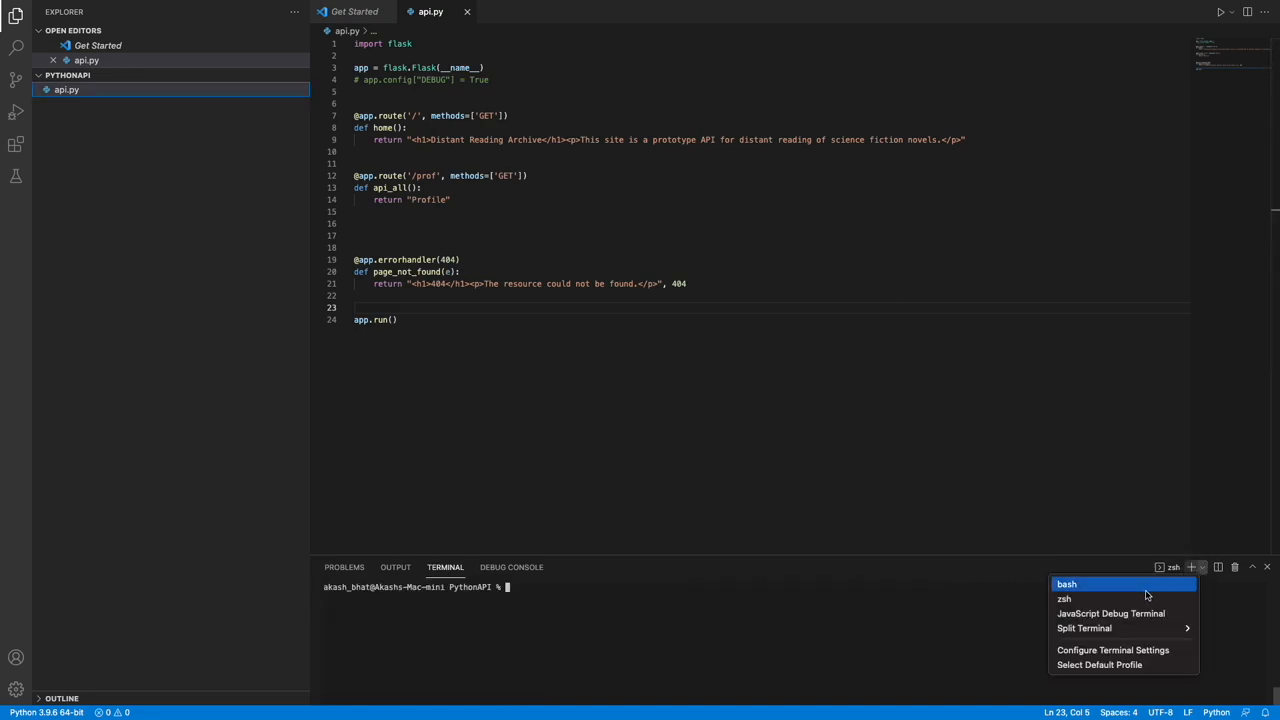